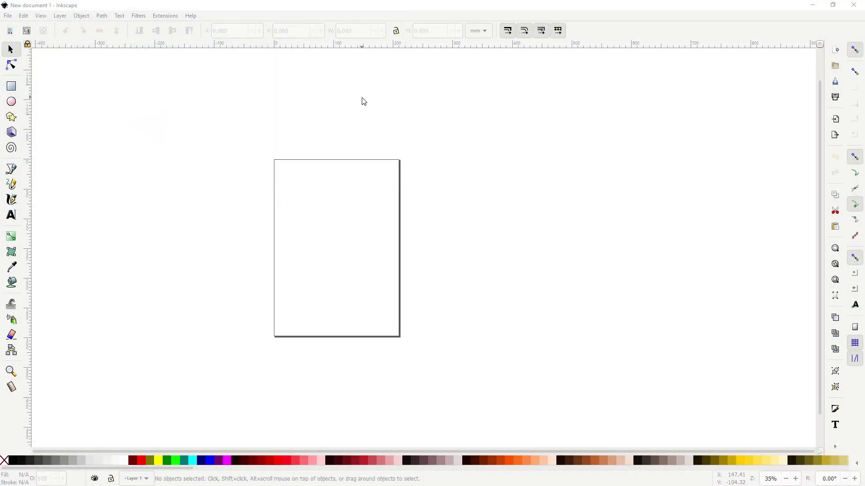
# Zoom the canvas from 35% to about 99% and pan so the blank page fills the view.
pyautogui.keyDown('ctrl'); pyautogui.scroll(3, 361, 182); pyautogui.keyUp('ctrl')
pyautogui.keyDown('shift'); pyautogui.hscroll(-3, 450, 166); pyautogui.keyUp('shift')
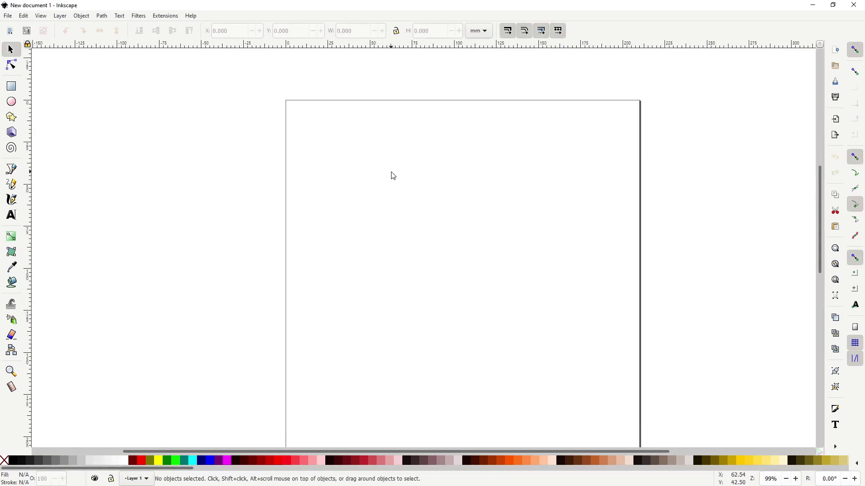
pyautogui.moveTo(442, 148); pyautogui.dragTo(405, 110, button='middle')
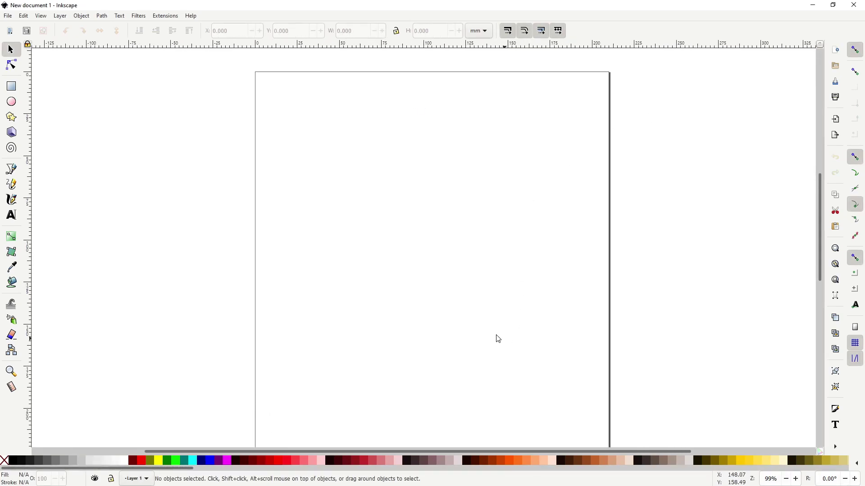
# Read the Firefox FAQ section on px versus mm scaling, then return to Inkscape.
pyautogui.hotkey('alt', 'Tab')
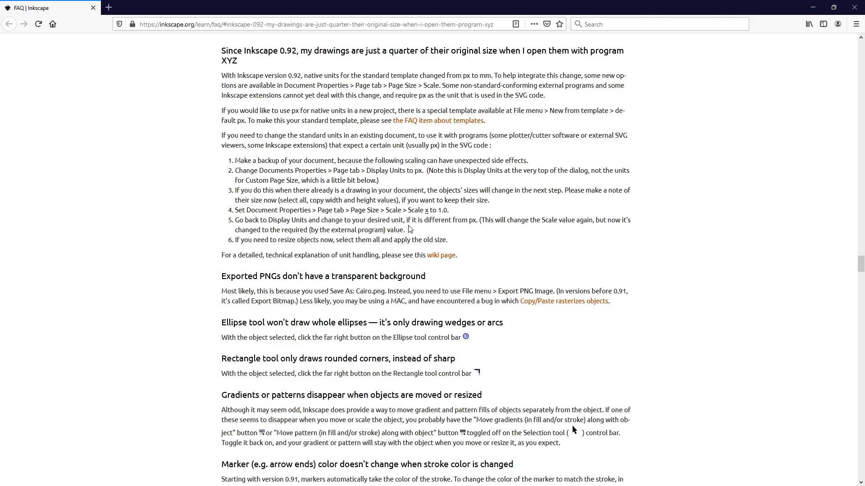
pyautogui.moveTo(448, 239); pyautogui.dragTo(325, 180)
pyautogui.click(325, 180)
pyautogui.hotkey('alt', 'Tab')
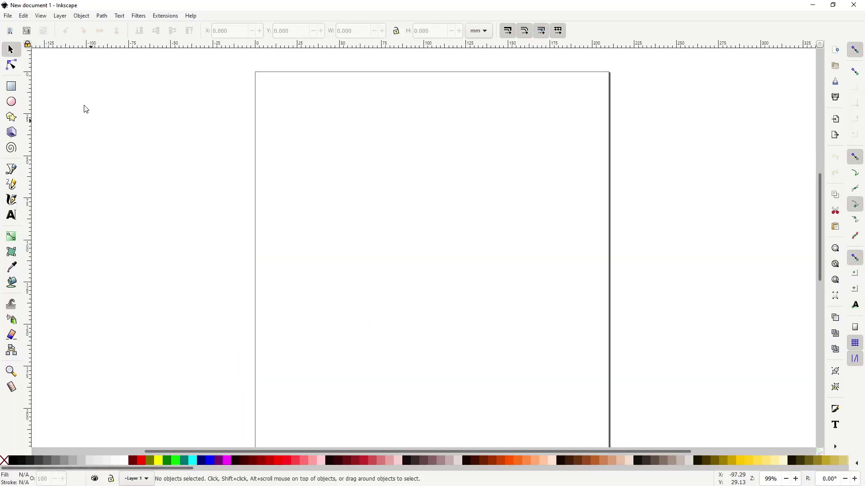
# In Document Properties, set Scale x to 1 under px display units, then restore mm display units.
pyautogui.click(7, 16)
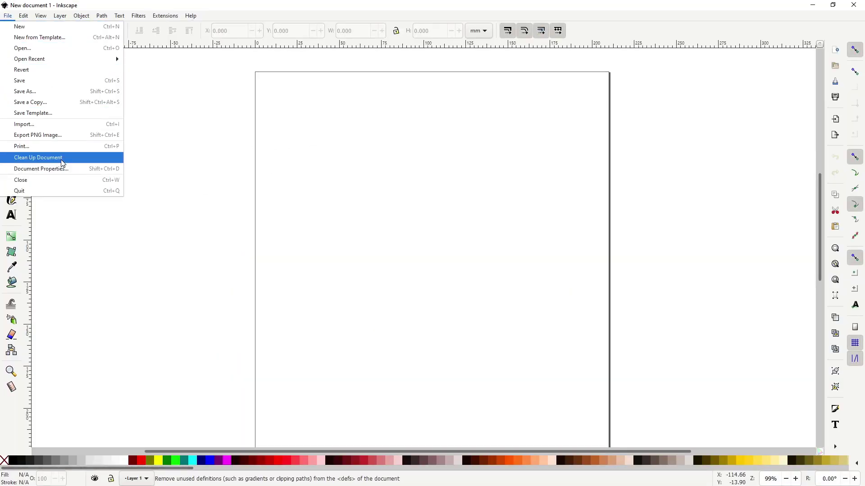
pyautogui.click(50, 170)
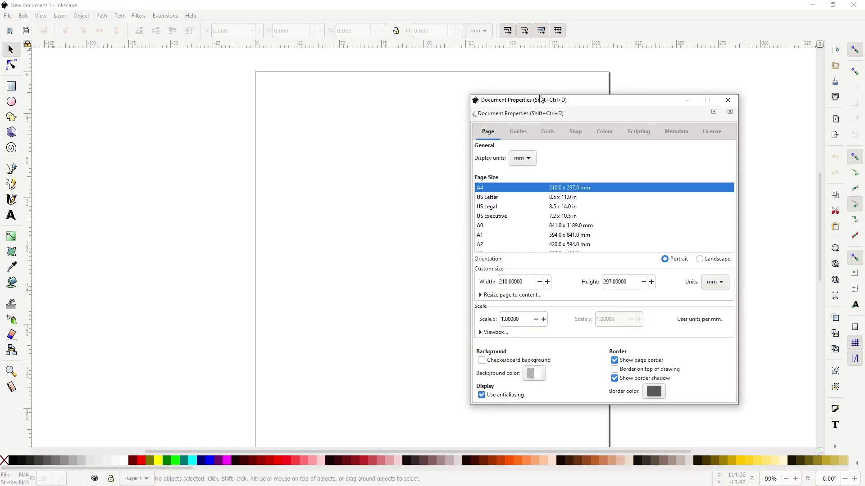
pyautogui.moveTo(536, 96); pyautogui.dragTo(438, 75)
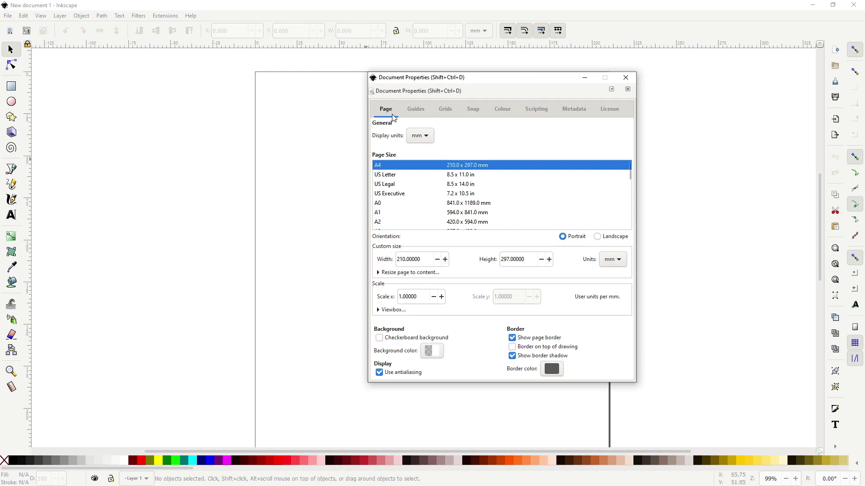
pyautogui.click(419, 136)
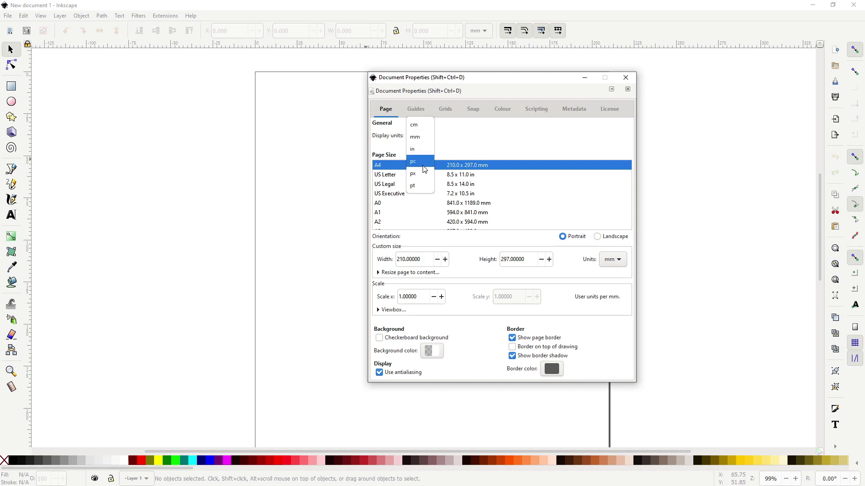
pyautogui.click(415, 136)
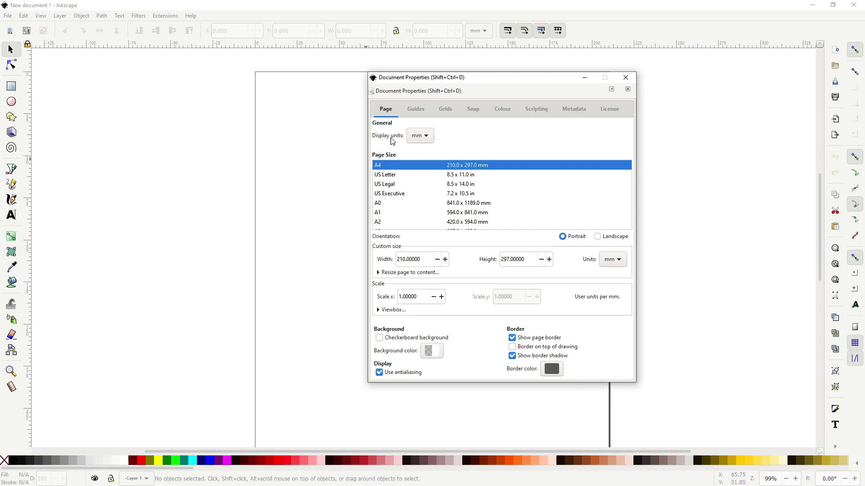
pyautogui.click(425, 137)
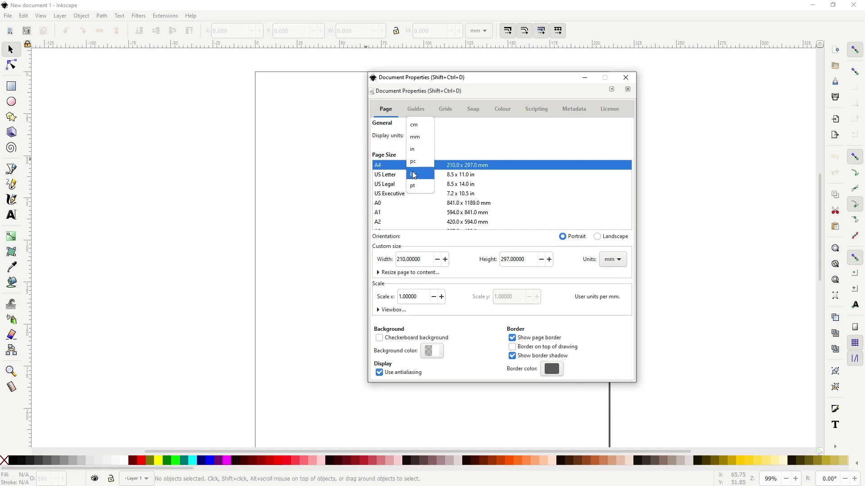
pyautogui.click(412, 173)
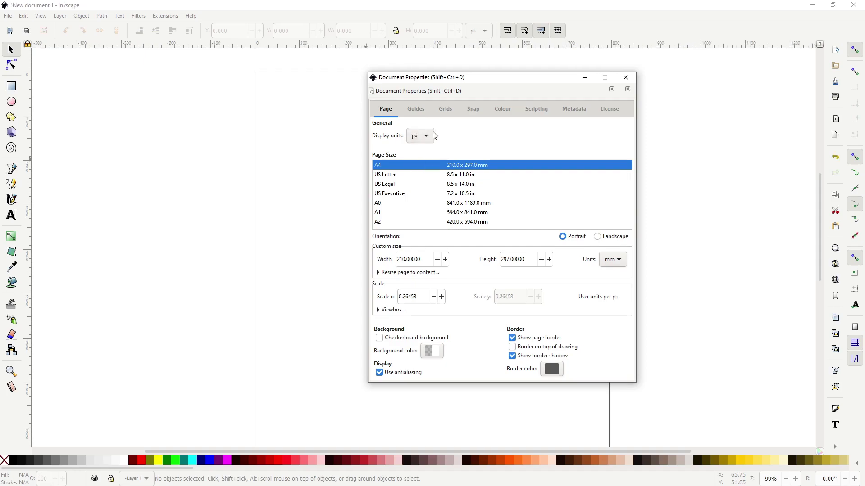
pyautogui.doubleClick(420, 296)
pyautogui.write('1')
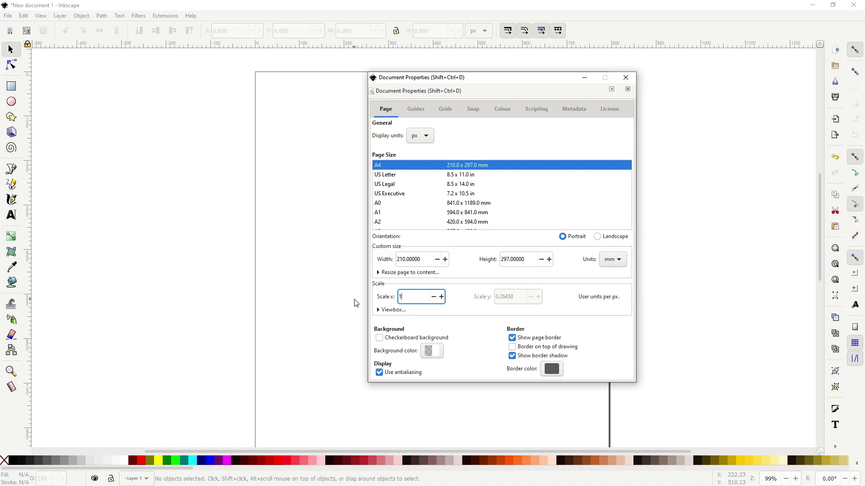
pyautogui.click(421, 136)
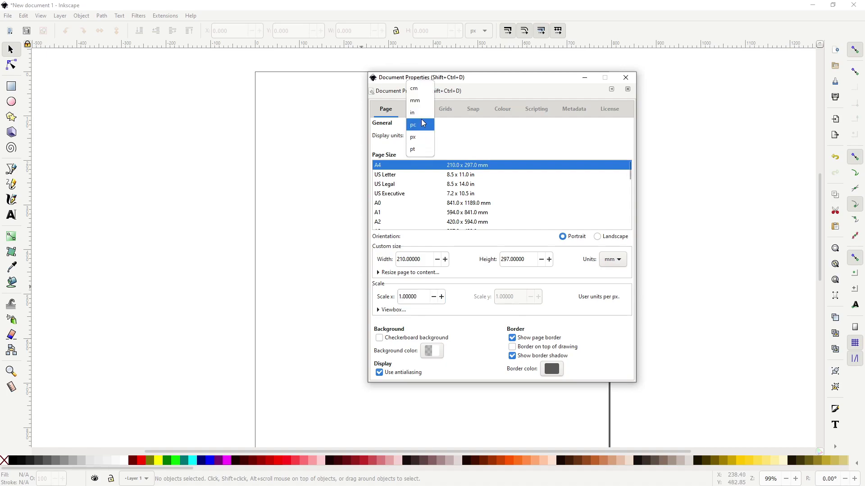
pyautogui.click(414, 100)
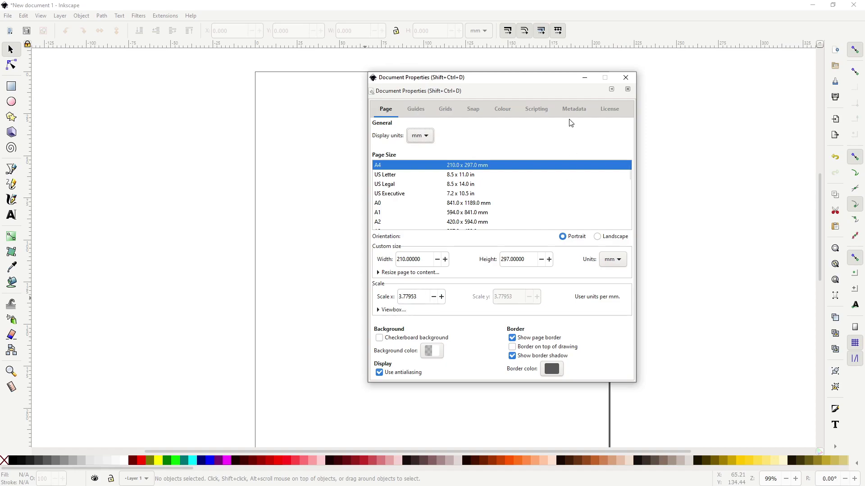
# Draw a yellow rectangle and set its width and height to 100 mm.
pyautogui.click(626, 78)
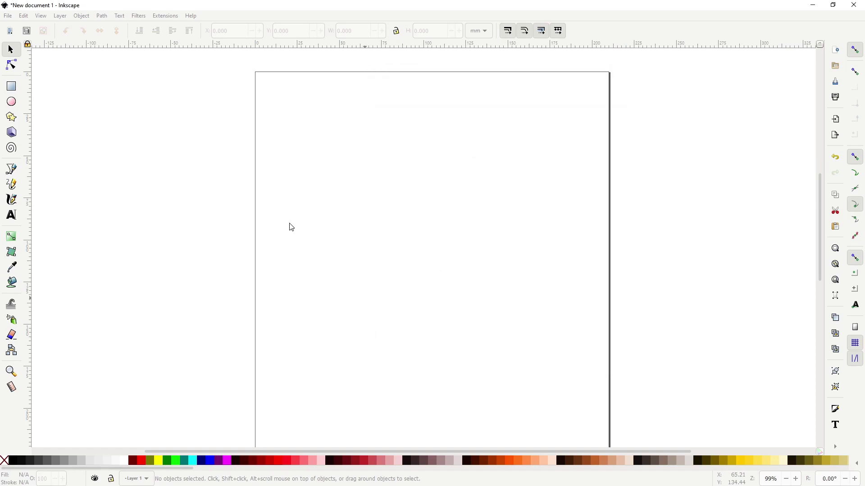
pyautogui.click(11, 86)
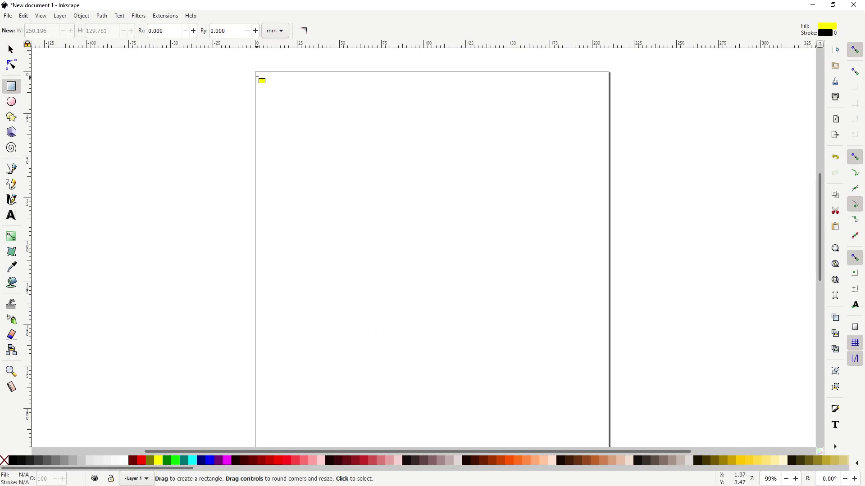
pyautogui.moveTo(268, 95); pyautogui.dragTo(402, 219)
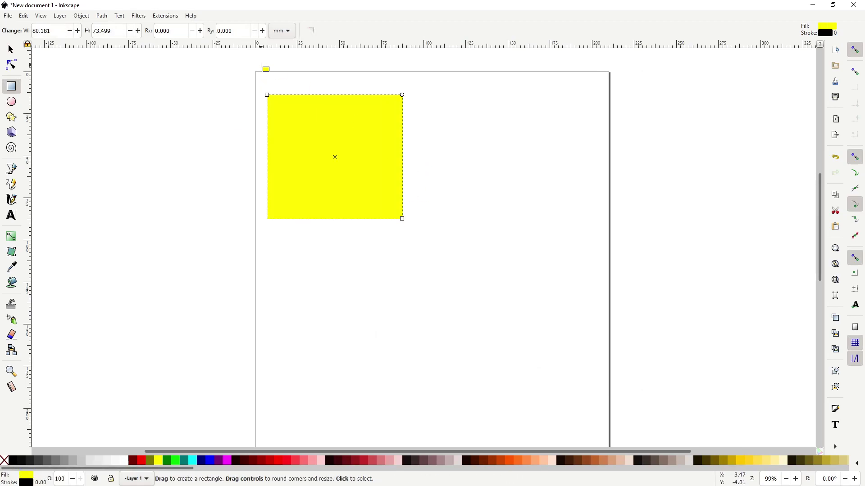
pyautogui.doubleClick(57, 30)
pyautogui.write('100')
pyautogui.press('Tab')
pyautogui.write('100')
pyautogui.press('Tab')
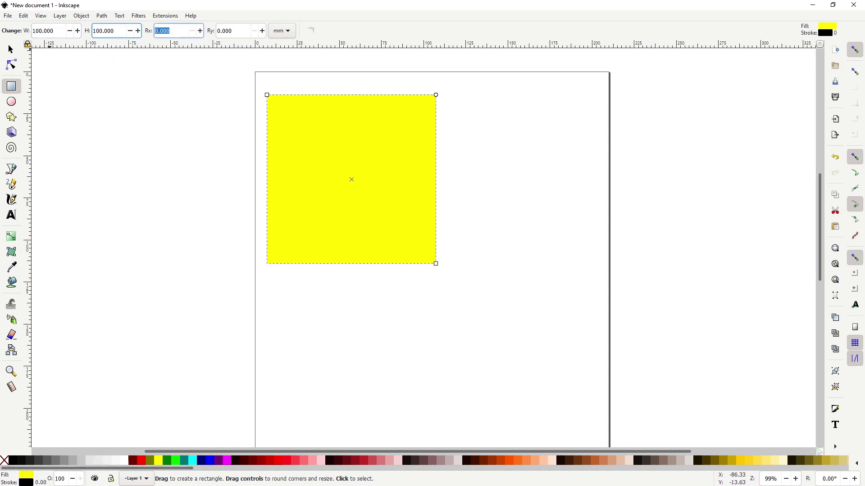
# Move the square to X 0, Y 0 at the page's top-left corner.
pyautogui.click(10, 49)
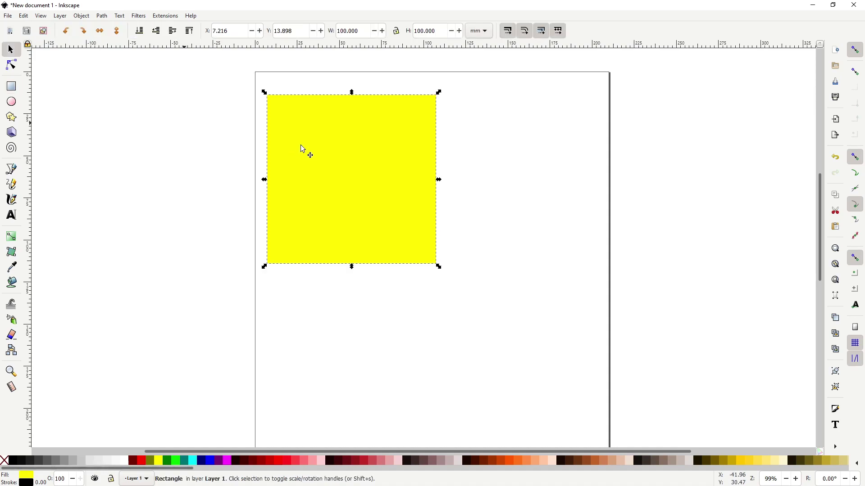
pyautogui.doubleClick(229, 31)
pyautogui.write('0')
pyautogui.press('Tab')
pyautogui.write('0')
pyautogui.press('Tab')
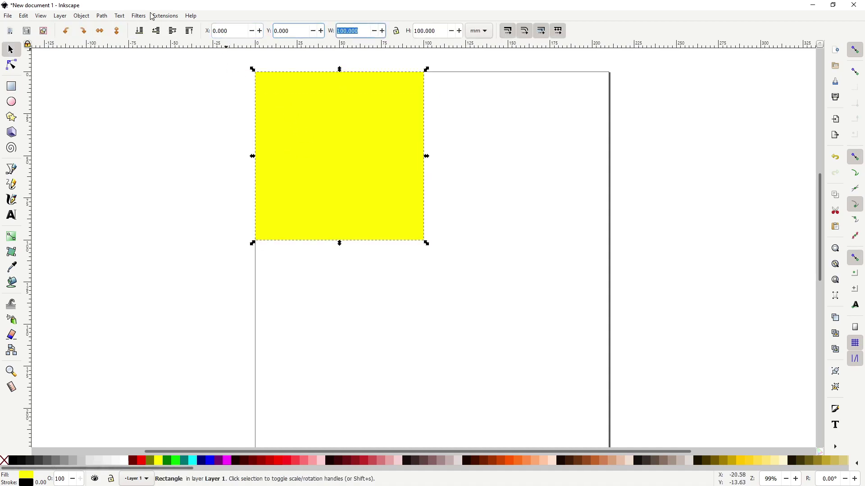
pyautogui.click(480, 122)
pyautogui.click(363, 152)
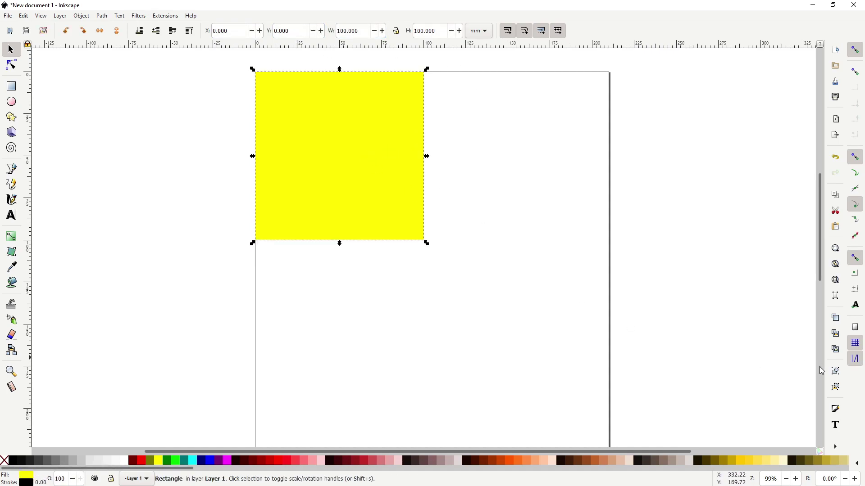
# In Fill and Stroke, give the yellow square a 3 mm stroke width.
pyautogui.click(835, 447)
pyautogui.click(836, 413)
pyautogui.click(835, 410)
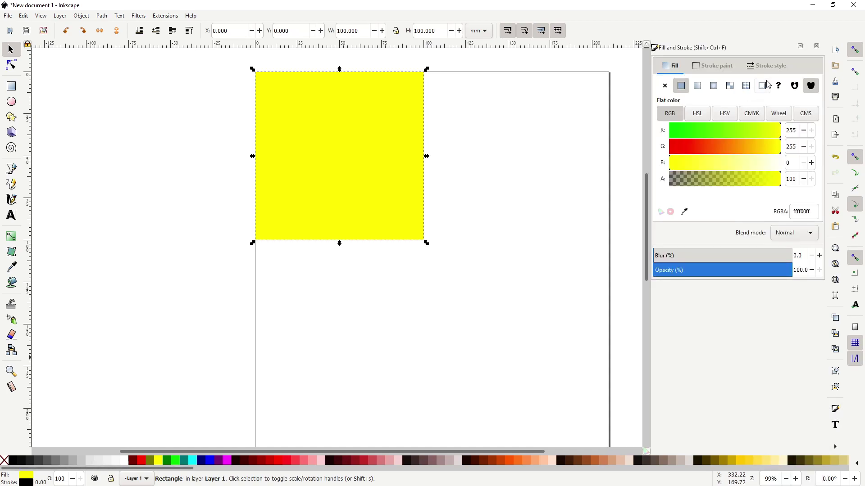
pyautogui.click(768, 66)
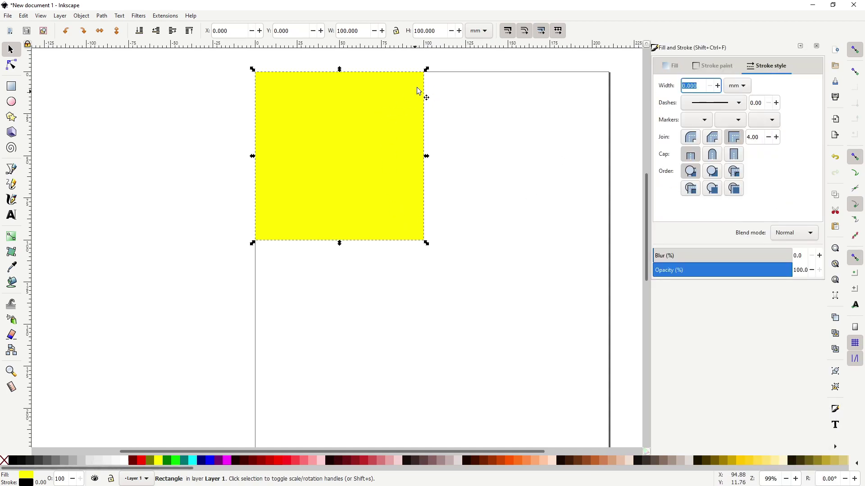
pyautogui.click(318, 309)
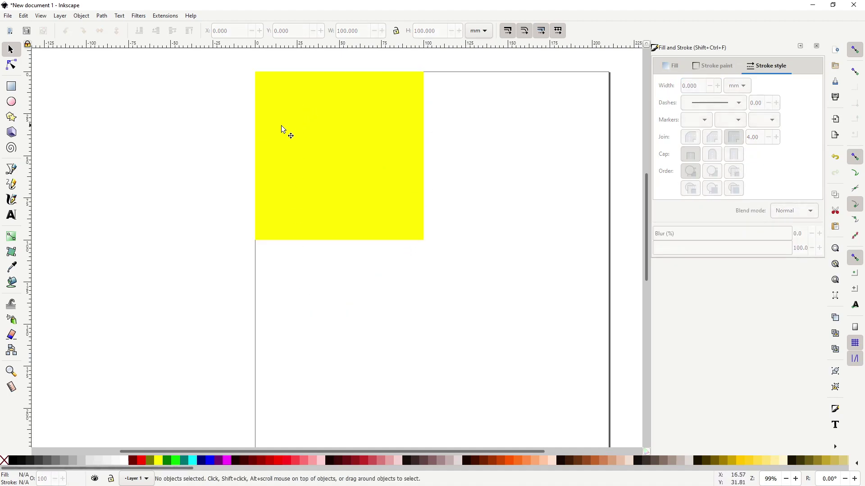
pyautogui.click(303, 170)
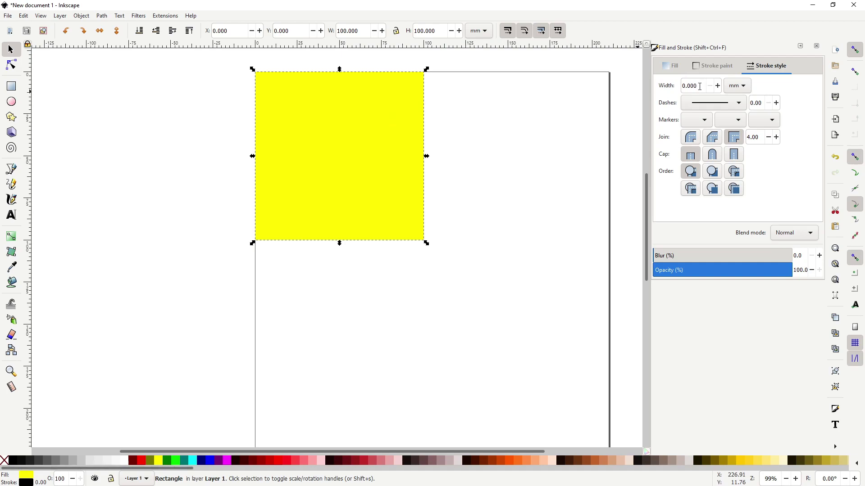
pyautogui.doubleClick(697, 85)
pyautogui.write('3')
pyautogui.press('Return')
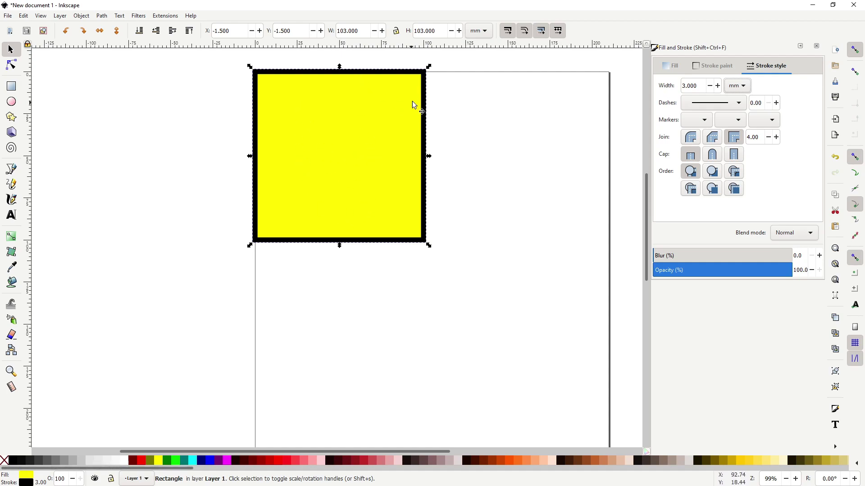
# Change the stroke width to 0 so the square has no outline.
pyautogui.click(694, 85)
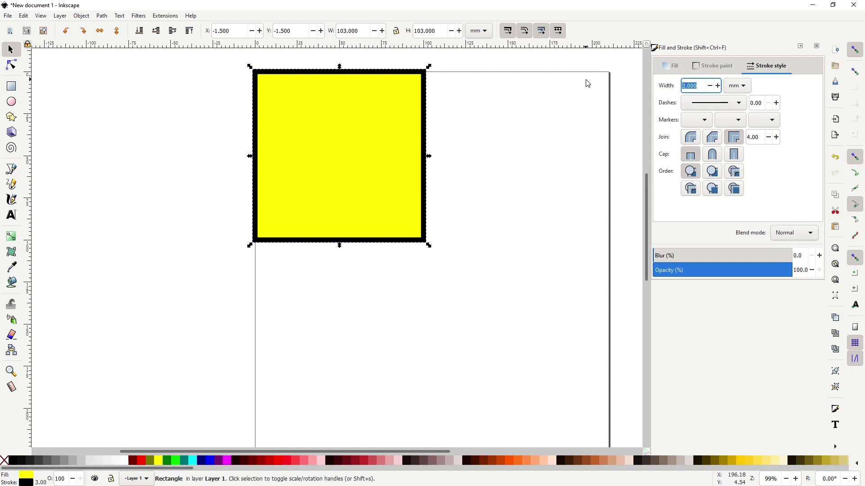
pyautogui.write('0')
pyautogui.press('Return')
pyautogui.click(350, 31)
pyautogui.click(428, 31)
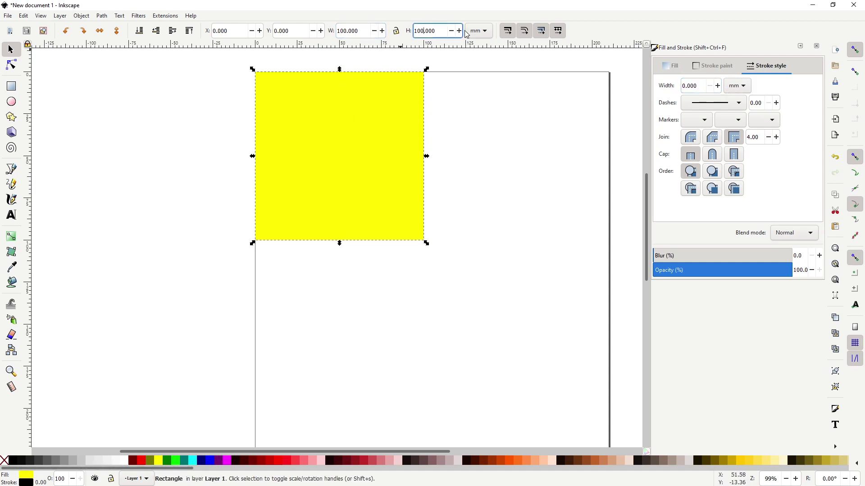
# Type the word TEXT on the square with the Text tool.
pyautogui.click(15, 218)
pyautogui.click(295, 139)
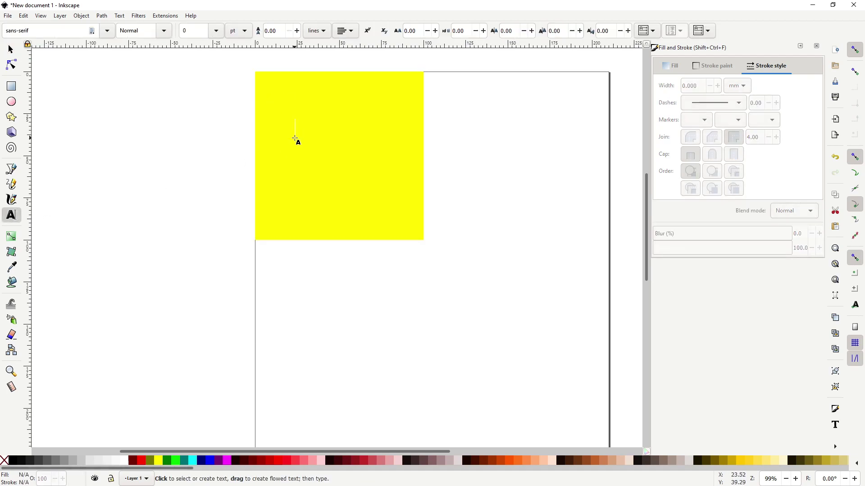
pyautogui.write('TEXT')
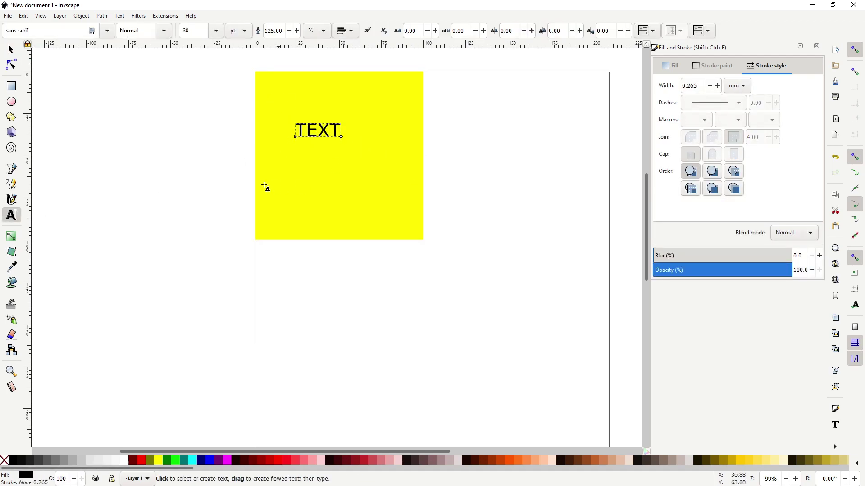
# Set TEXT to X/Y 100, scale it proportionally to 100 mm wide, and drag it over the square.
pyautogui.click(11, 50)
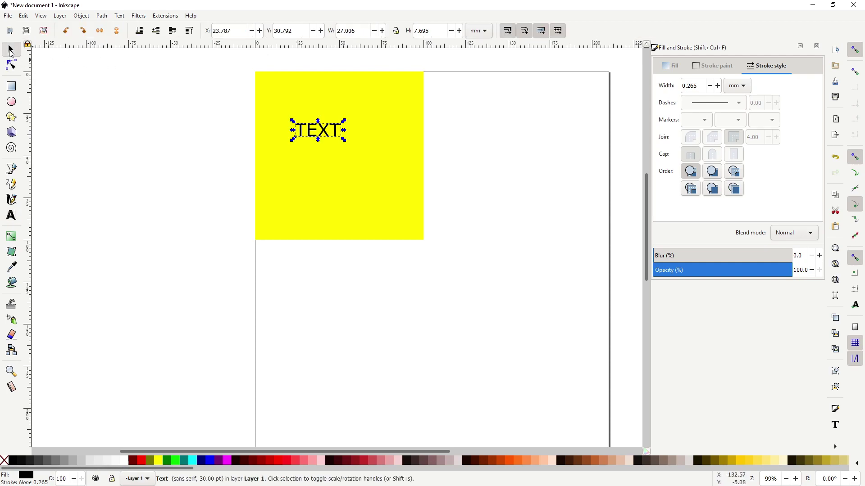
pyautogui.moveTo(234, 31); pyautogui.dragTo(198, 31)
pyautogui.write('100')
pyautogui.press('Tab')
pyautogui.write('100')
pyautogui.press('Tab')
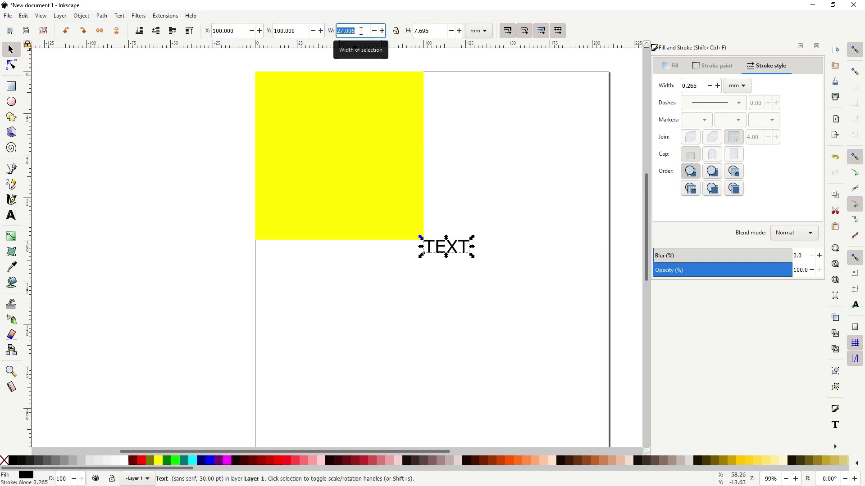
pyautogui.write('100')
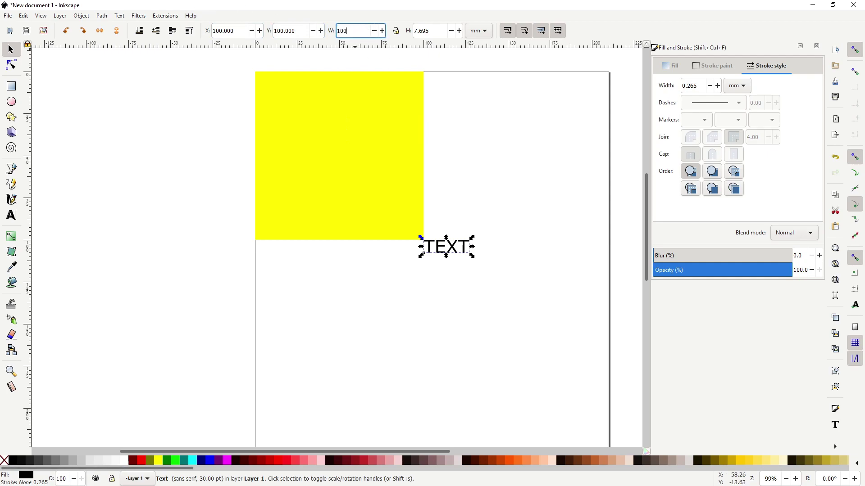
pyautogui.click(396, 31)
pyautogui.press('Return')
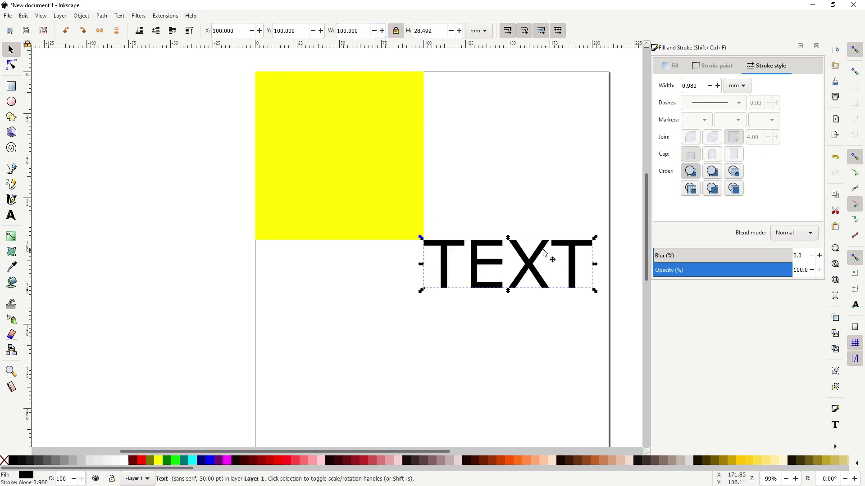
pyautogui.moveTo(529, 274); pyautogui.dragTo(377, 176)
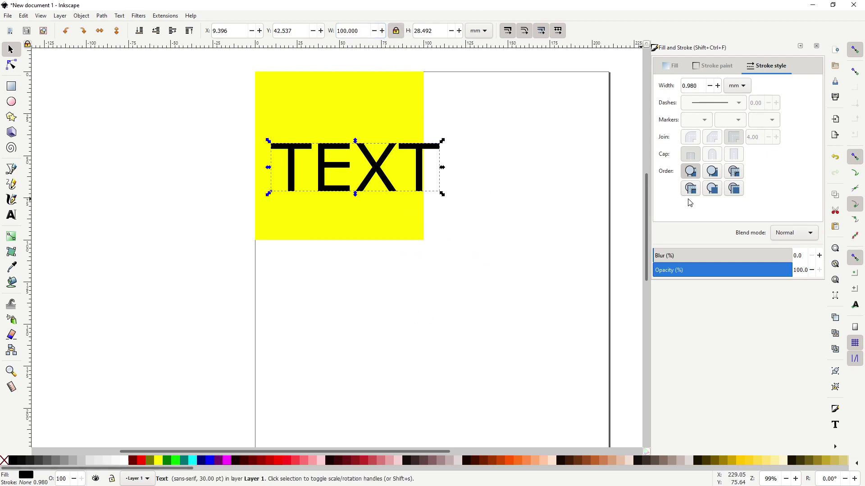
# Centre TEXT horizontally and vertically on the yellow square using Align and Distribute.
pyautogui.click(834, 447)
pyautogui.click(795, 455)
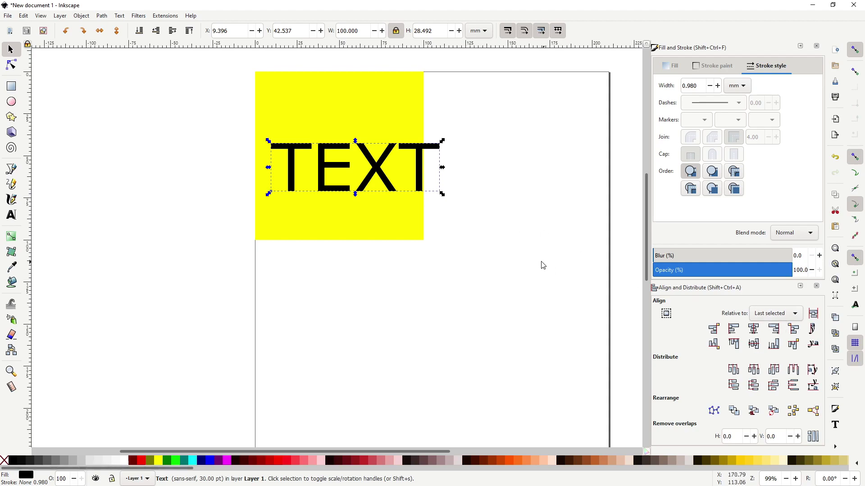
pyautogui.keyDown('shift'); pyautogui.click(350, 106); pyautogui.keyUp('shift')
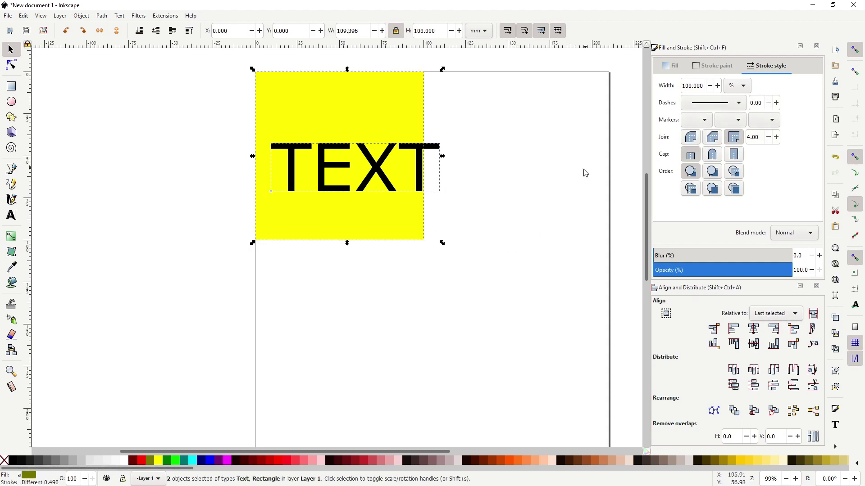
pyautogui.click(754, 329)
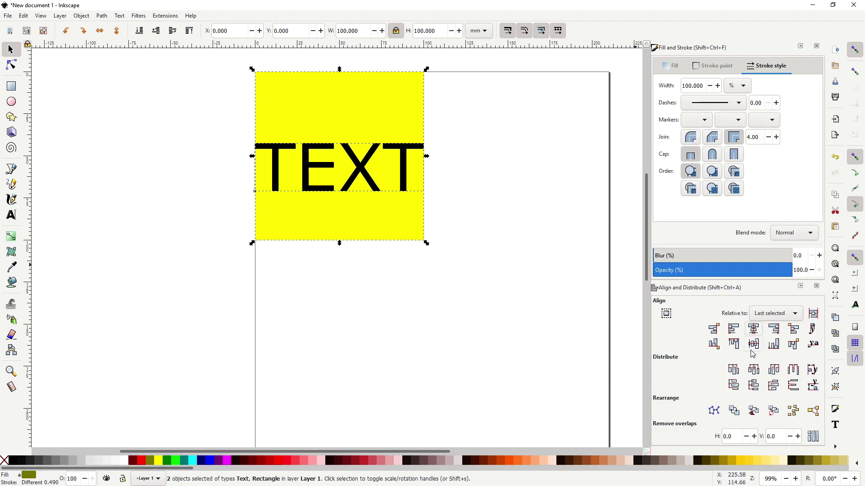
pyautogui.click(754, 344)
pyautogui.click(592, 247)
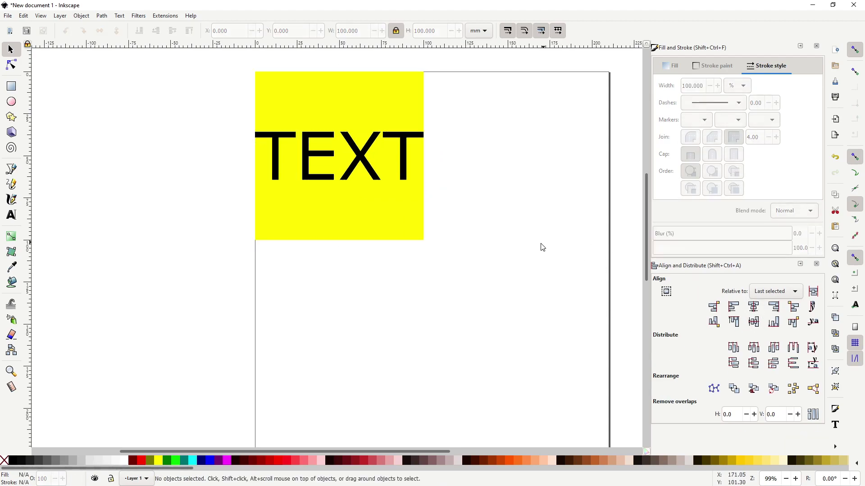
pyautogui.click(350, 89)
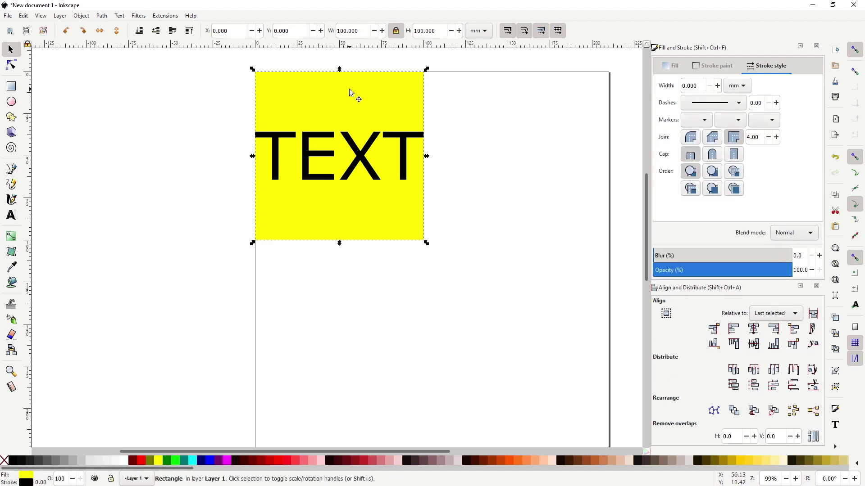
pyautogui.click(349, 145)
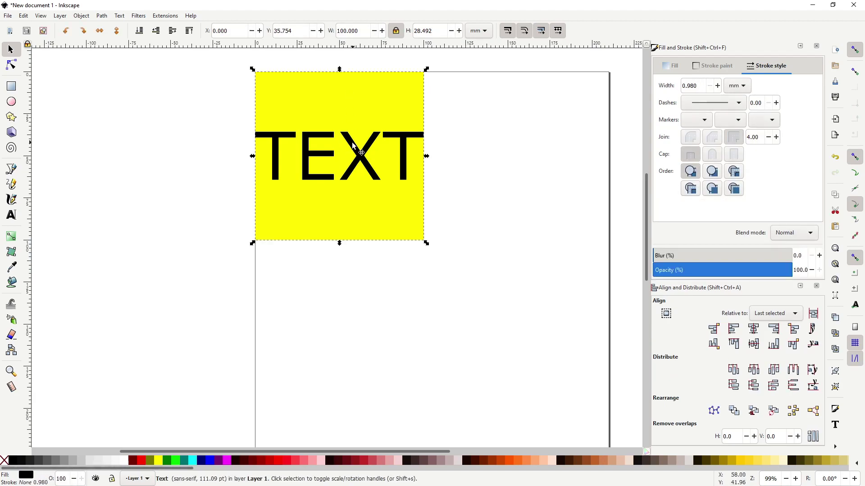
# Save the drawing as square-1.svg in 3D Objects, then switch to Fusion 360.
pyautogui.click(65, 144)
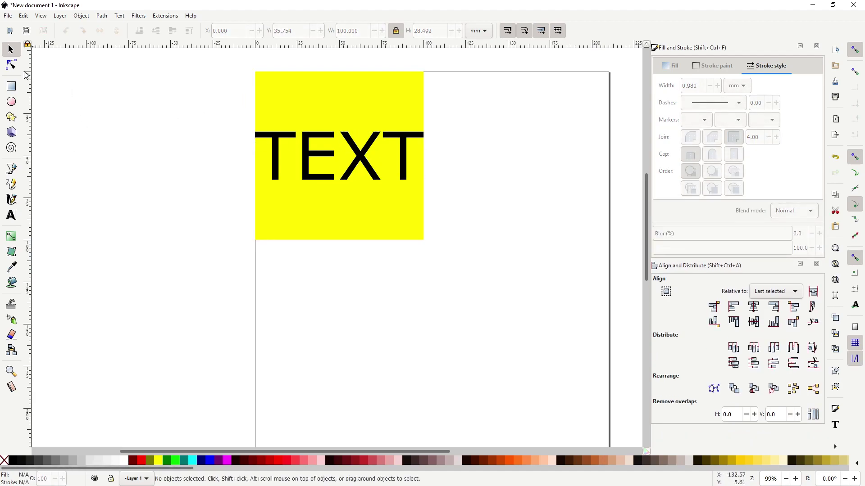
pyautogui.click(9, 16)
pyautogui.click(53, 92)
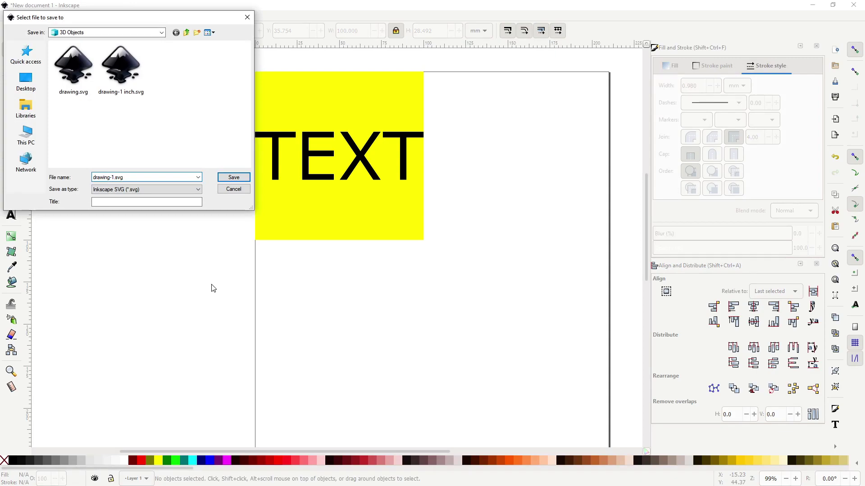
pyautogui.press('BackSpace')
pyautogui.press('BackSpace')
pyautogui.press('BackSpace')
pyautogui.press('BackSpace')
pyautogui.write('square')
pyautogui.press('Return')
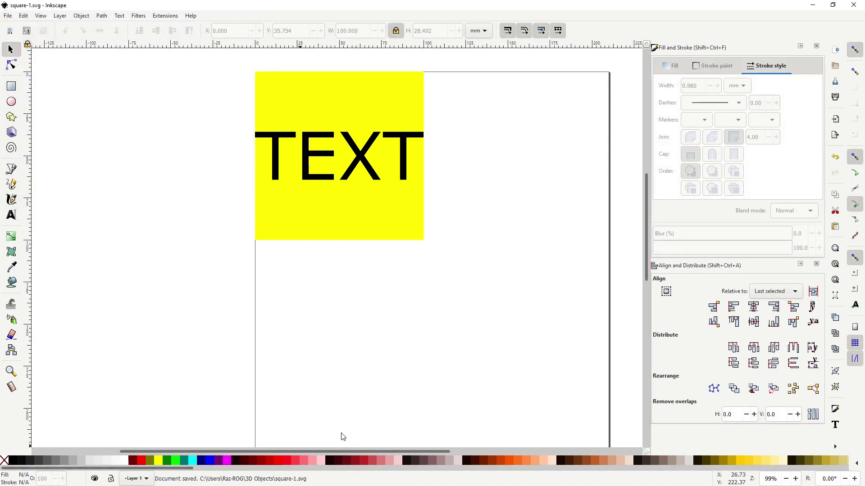
pyautogui.hotkey('alt', 'Tab')
# From the top view, start a new sketch on the XY plane.
pyautogui.click(836, 83)
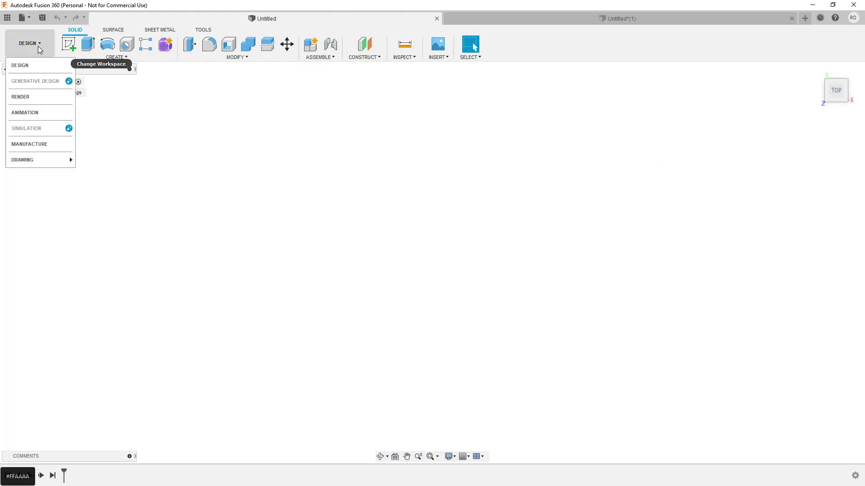
pyautogui.click(69, 44)
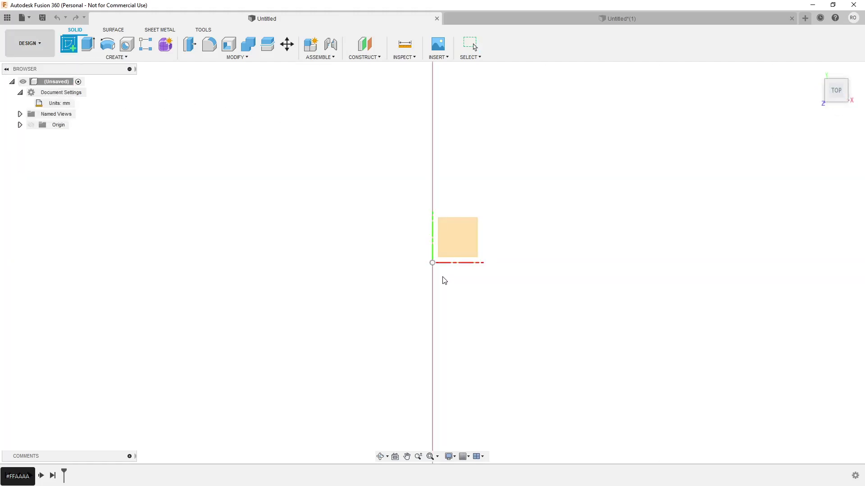
pyautogui.click(460, 238)
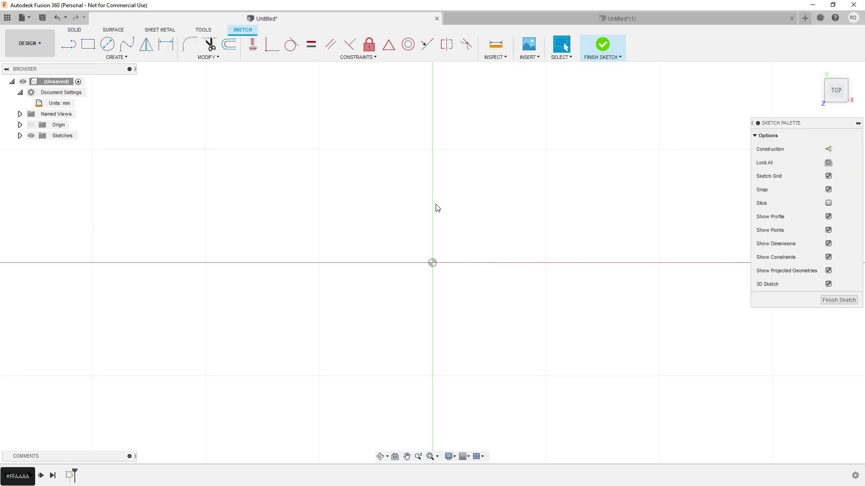
# Draw a 100 × 100 mm rectangle from the origin and bring it fully into view.
pyautogui.click(88, 44)
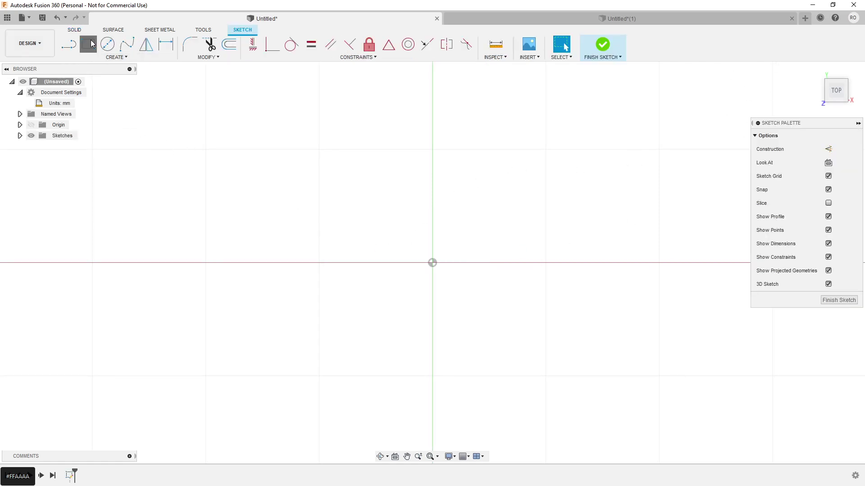
pyautogui.click(433, 262)
pyautogui.write('100')
pyautogui.press('Tab')
pyautogui.write('100')
pyautogui.press('Return')
pyautogui.press('Escape')
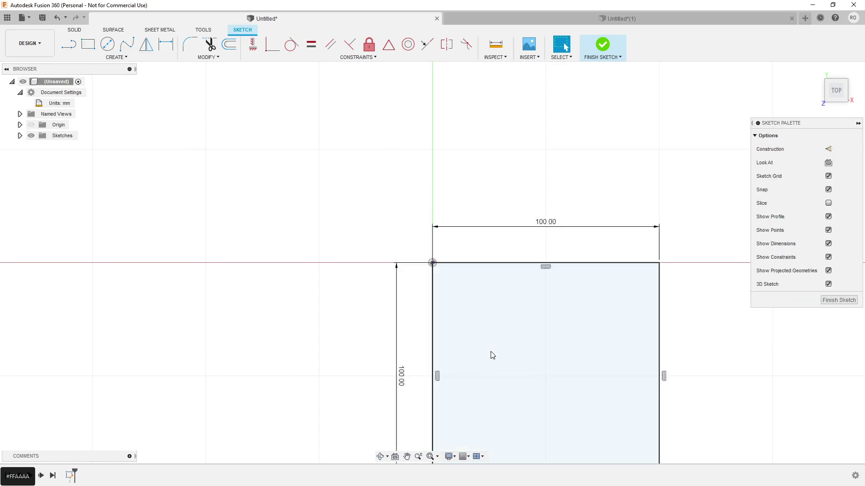
pyautogui.moveTo(515, 315)
pyautogui.mouseDown(button='middle')
pyautogui.moveTo(376, 230)
pyautogui.moveTo(355, 226)
pyautogui.mouseUp(button='middle')
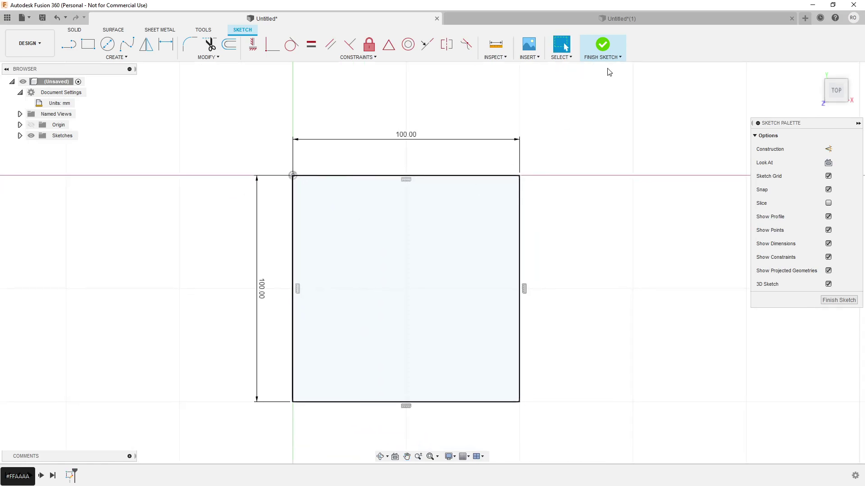
# Insert square-1.svg from the 3D Objects folder into the sketch with Insert SVG.
pyautogui.click(537, 58)
pyautogui.click(544, 107)
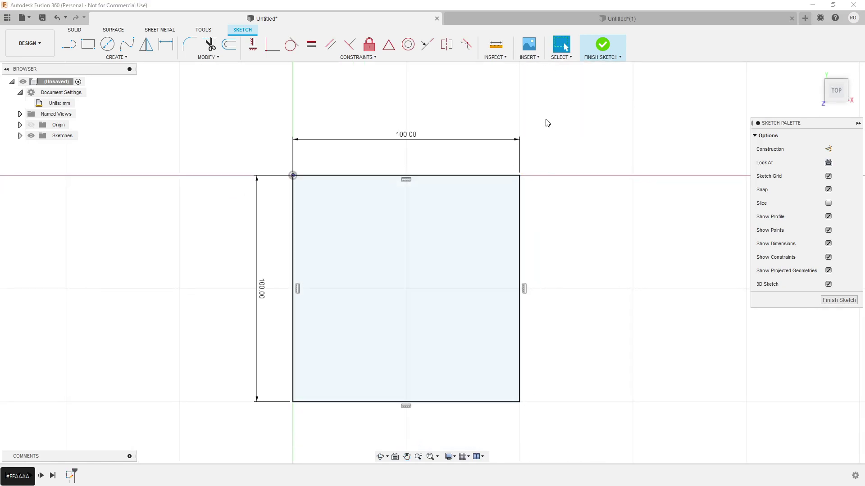
pyautogui.click(336, 335)
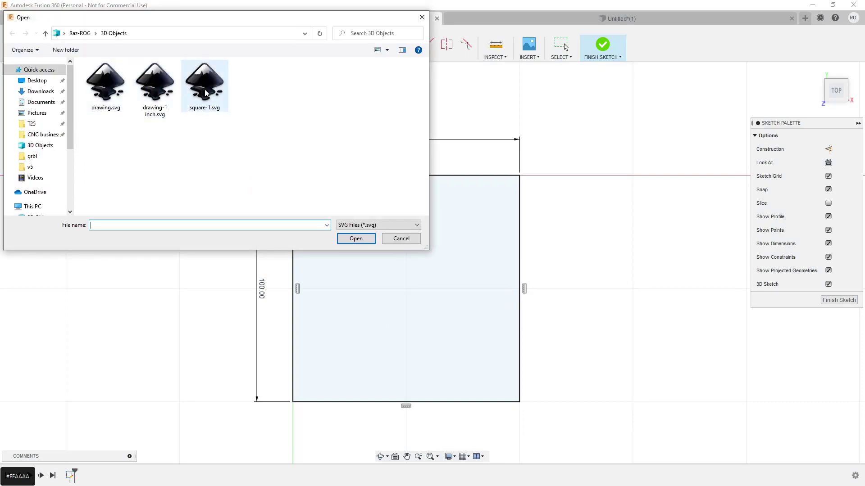
pyautogui.doubleClick(203, 83)
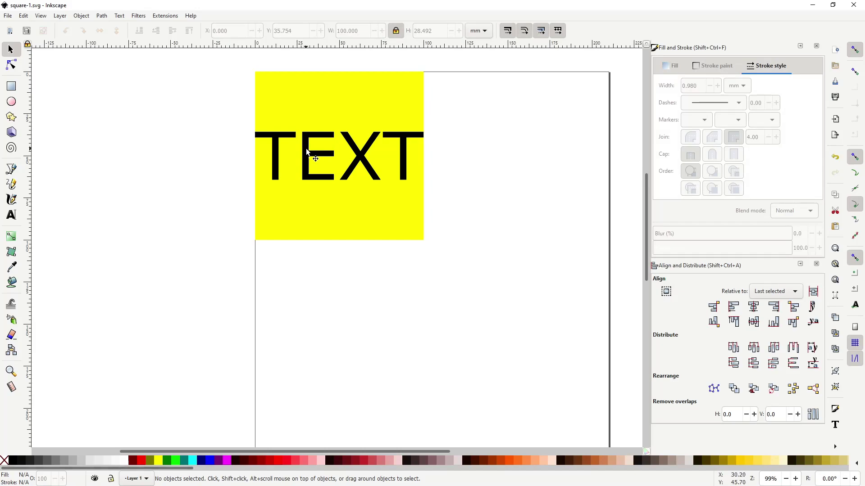
# Convert the TEXT object to paths and resave the drawing as square-1.svg.
pyautogui.click(310, 157)
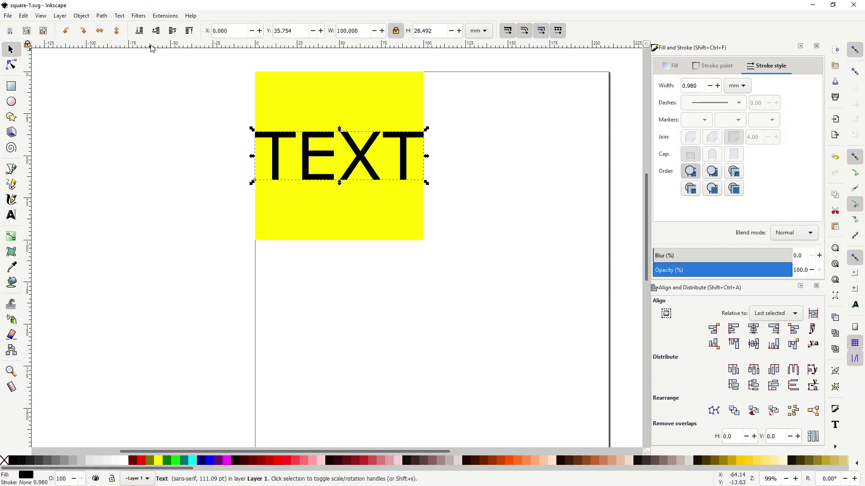
pyautogui.click(105, 15)
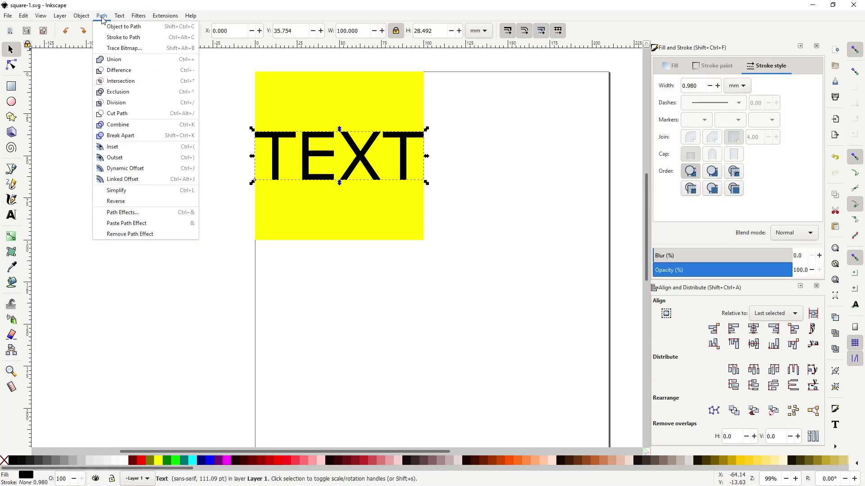
pyautogui.click(118, 36)
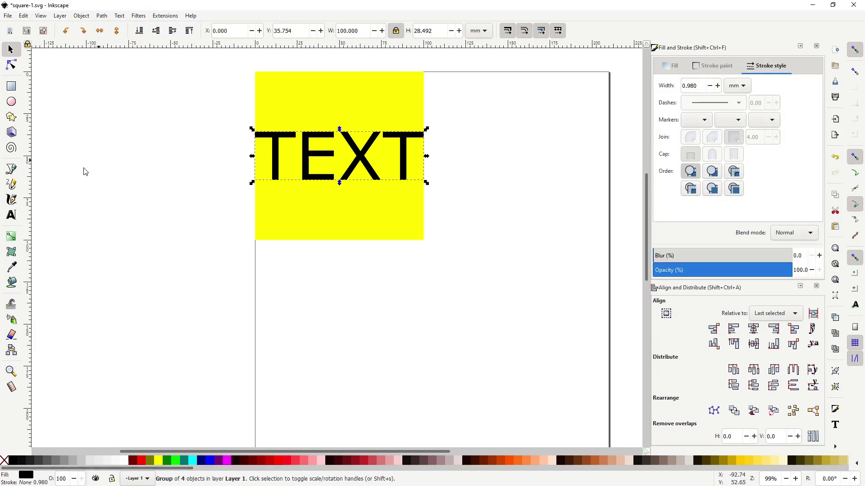
pyautogui.hotkey('ctrl', 's')
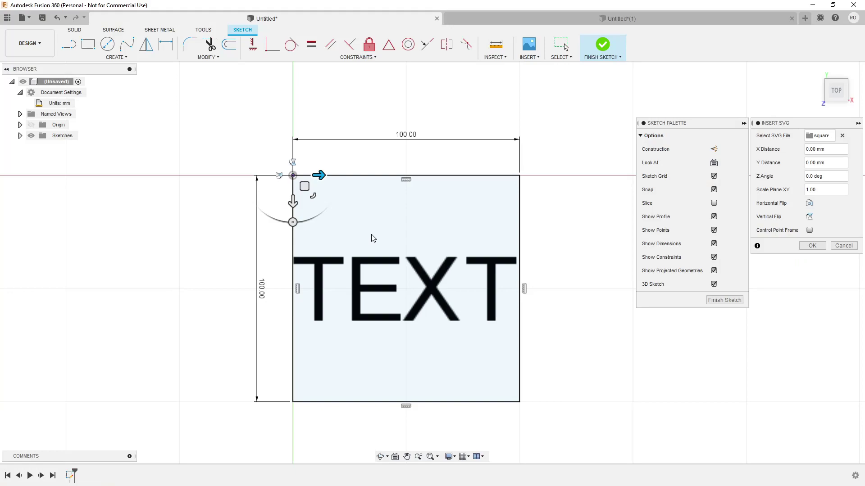
# Cancel the old insert, import square-1.svg from the computer and accept its TEXT outlines.
pyautogui.press('Escape')
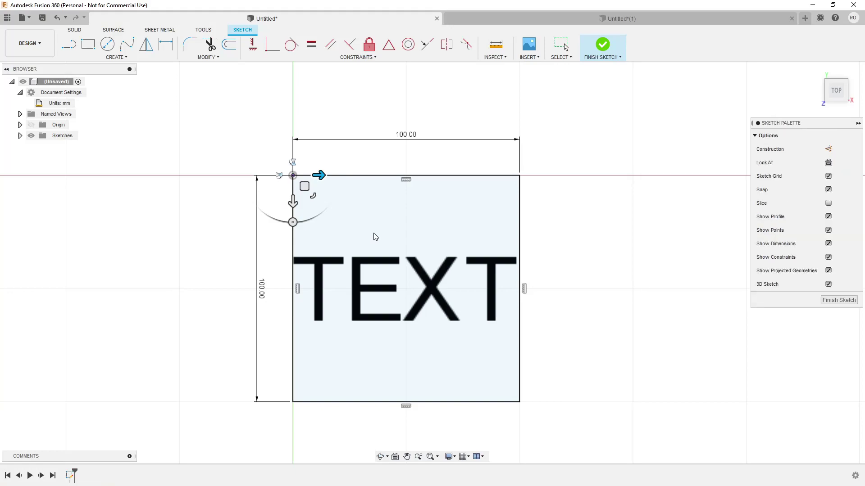
pyautogui.click(534, 58)
pyautogui.click(541, 110)
pyautogui.click(309, 331)
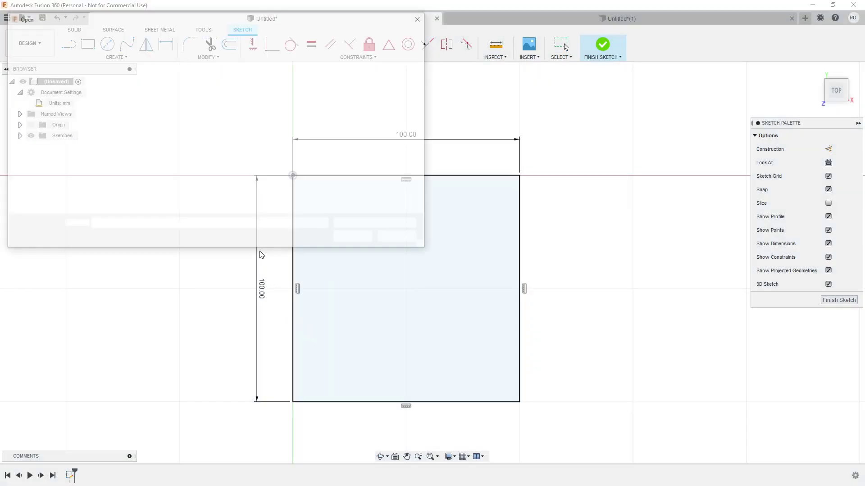
pyautogui.click(203, 97)
pyautogui.doubleClick(203, 97)
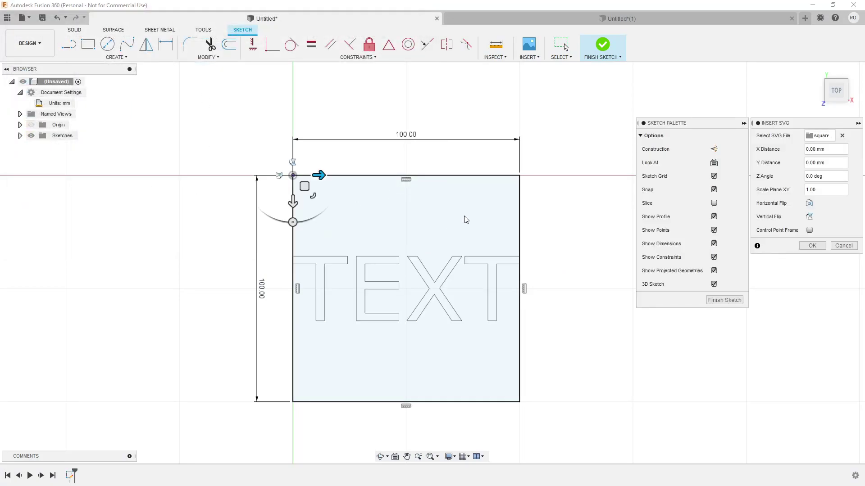
pyautogui.keyDown('shift'); pyautogui.moveTo(466, 241); pyautogui.dragTo(435, 237, button='middle'); pyautogui.keyUp('shift')
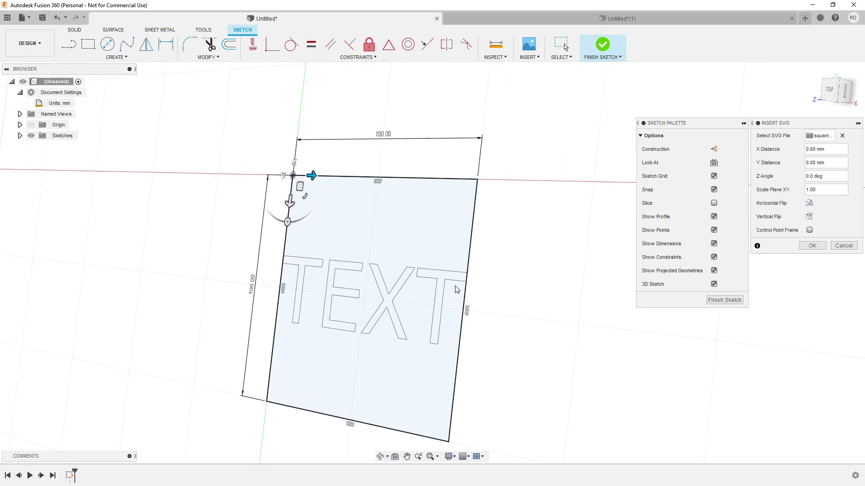
pyautogui.click(724, 300)
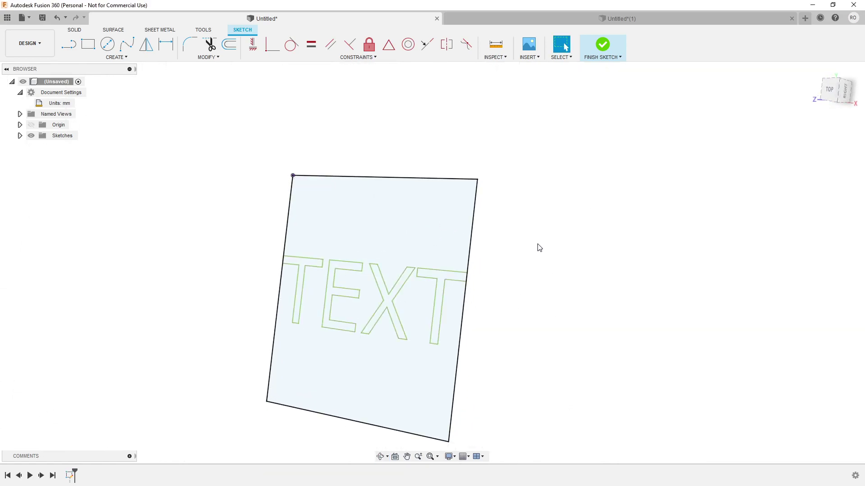
# Finish the sketch and extrude the square profile -3 mm, cutting the TEXT through.
pyautogui.click(406, 232)
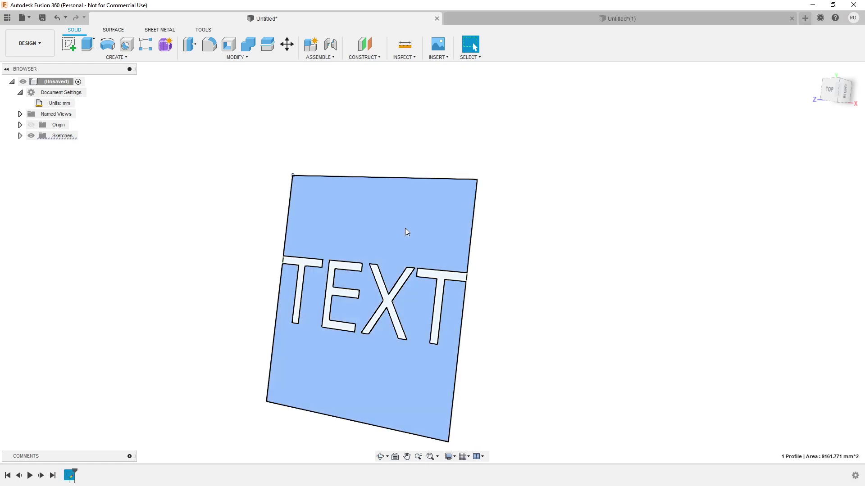
pyautogui.write('e')
pyautogui.write('-3')
pyautogui.press('Return')
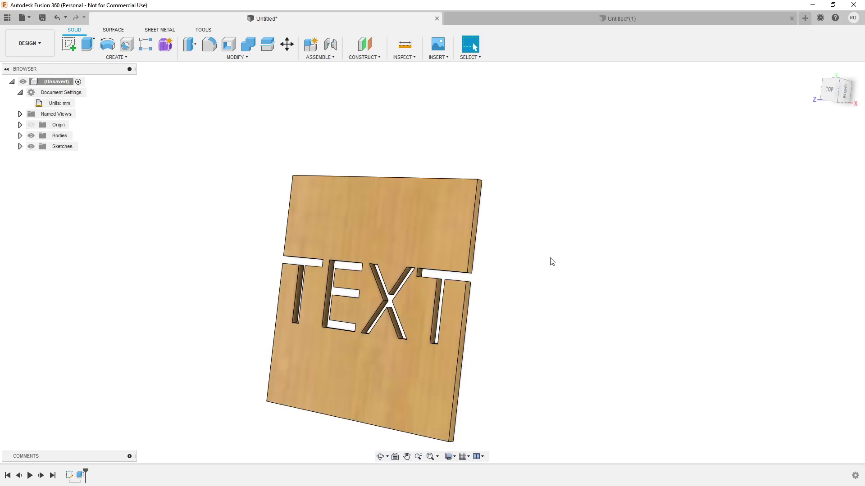
# Pan the view to raise the plate, then switch over to Inkscape.
pyautogui.moveTo(429, 234); pyautogui.dragTo(371, 274, button='middle')
pyautogui.press('Escape')
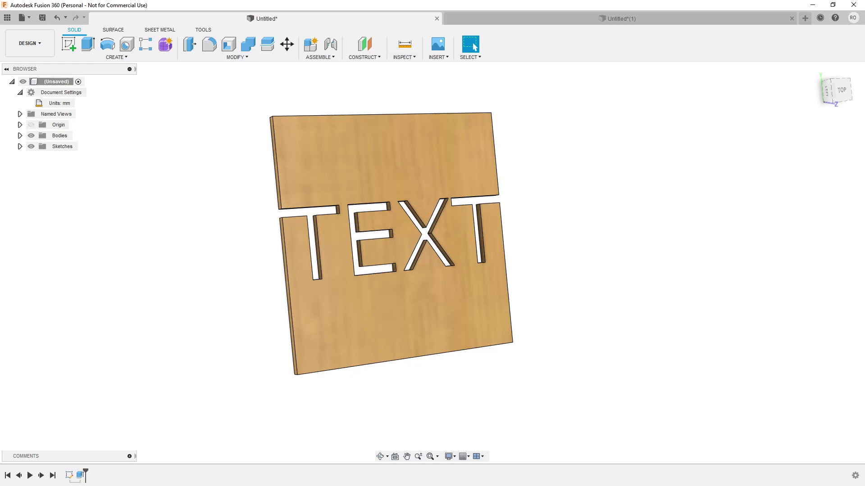
pyautogui.hotkey('alt', 'Tab')
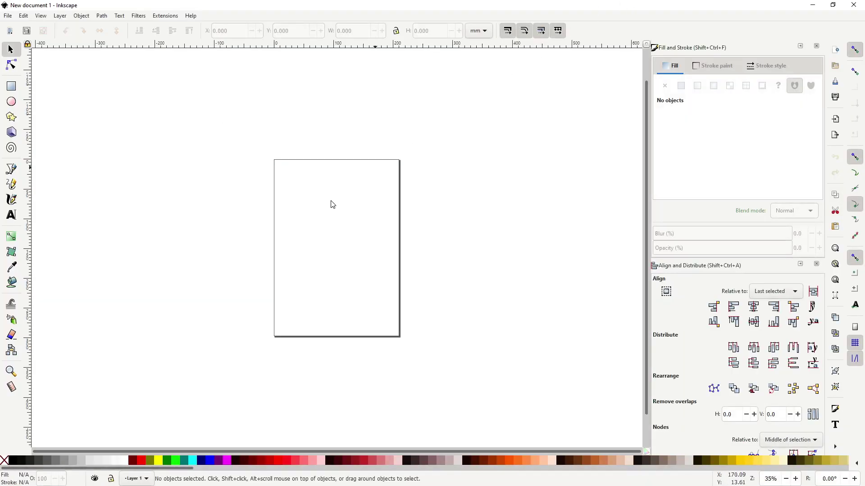
# In Document Properties, set the page size units to inches.
pyautogui.click(10, 17)
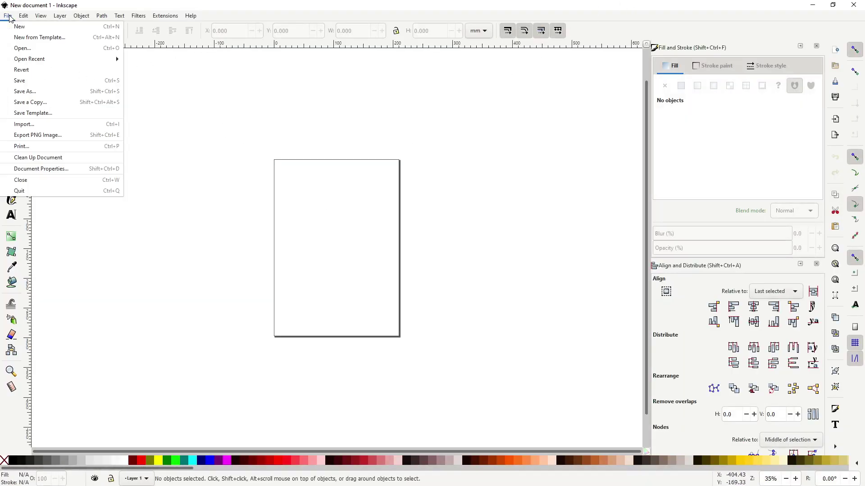
pyautogui.click(24, 170)
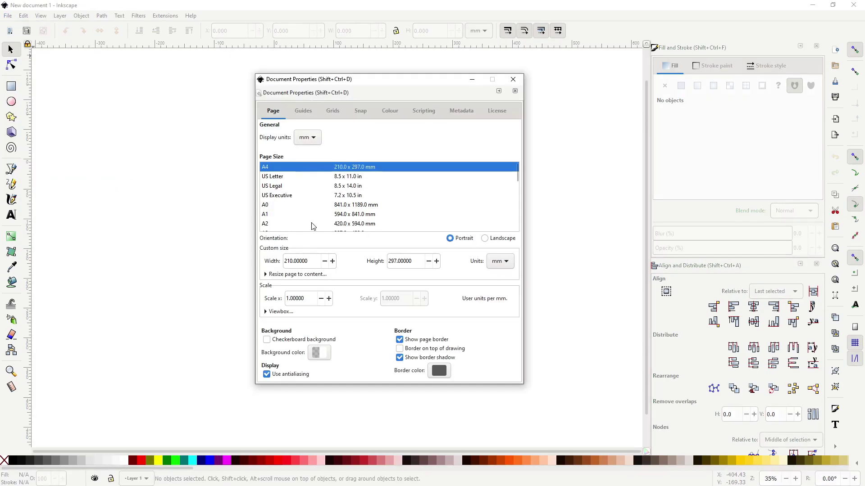
pyautogui.click(506, 266)
pyautogui.click(500, 274)
# Set display units to px with Scale x 1, then switch display units back to inches.
pyautogui.click(307, 138)
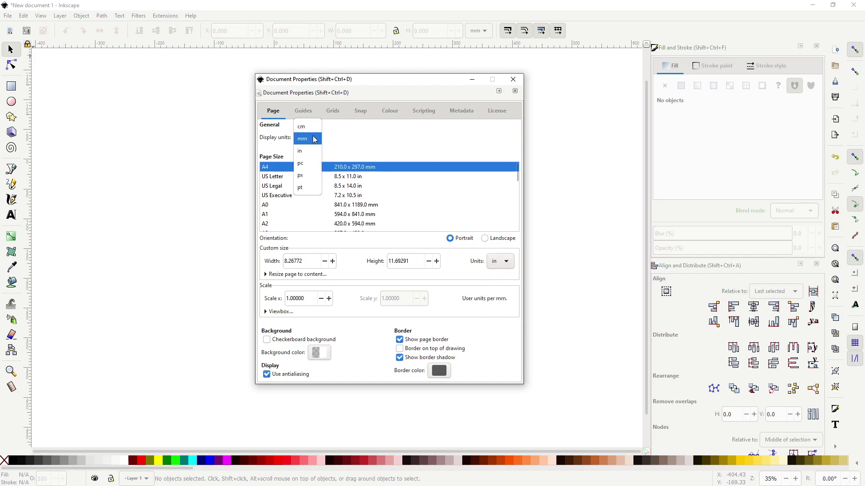
pyautogui.click(309, 157)
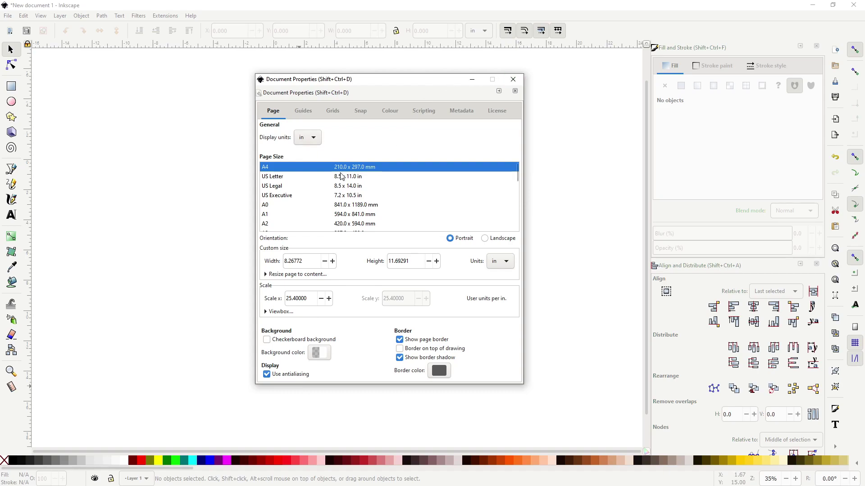
pyautogui.click(312, 139)
pyautogui.click(308, 163)
pyautogui.tripleClick(309, 298)
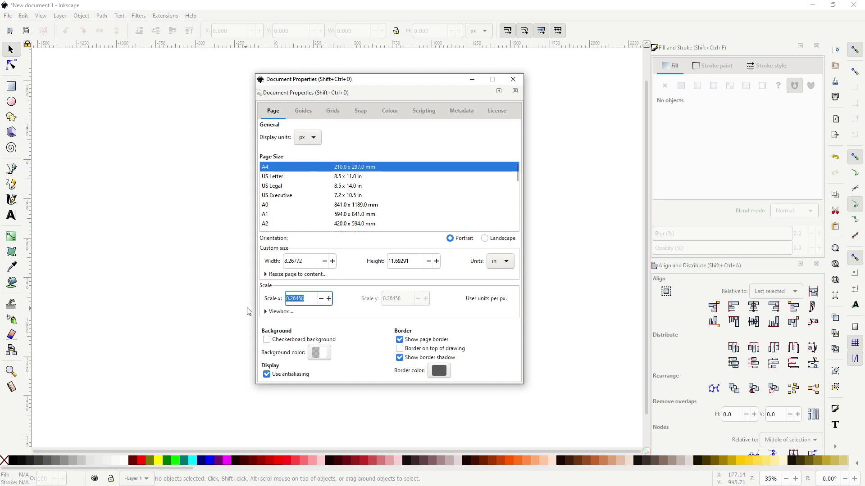
pyautogui.write('1')
pyautogui.click(306, 135)
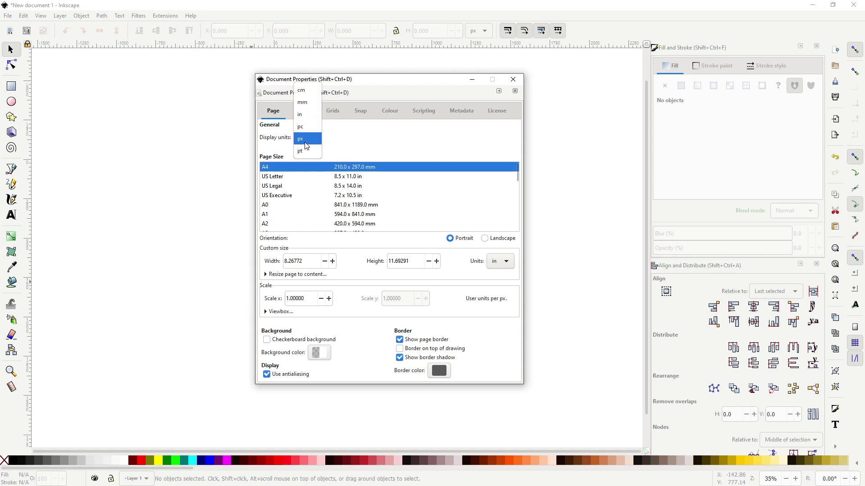
pyautogui.click(306, 112)
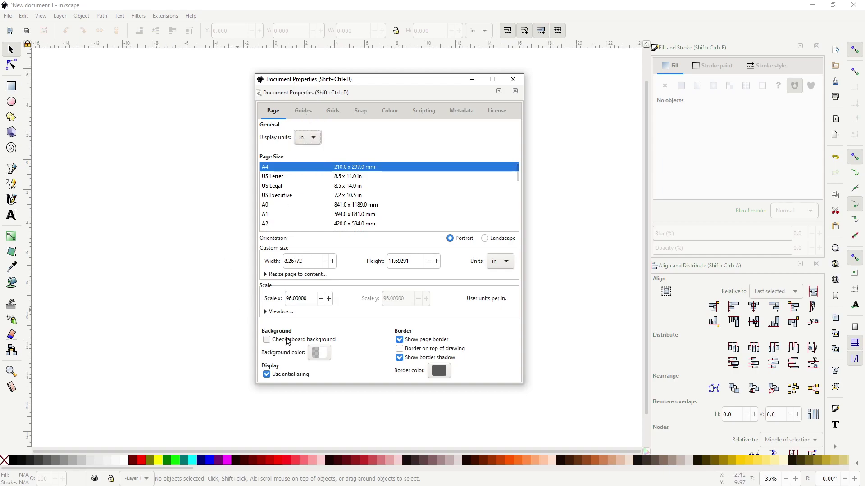
pyautogui.click(515, 91)
pyautogui.click(12, 85)
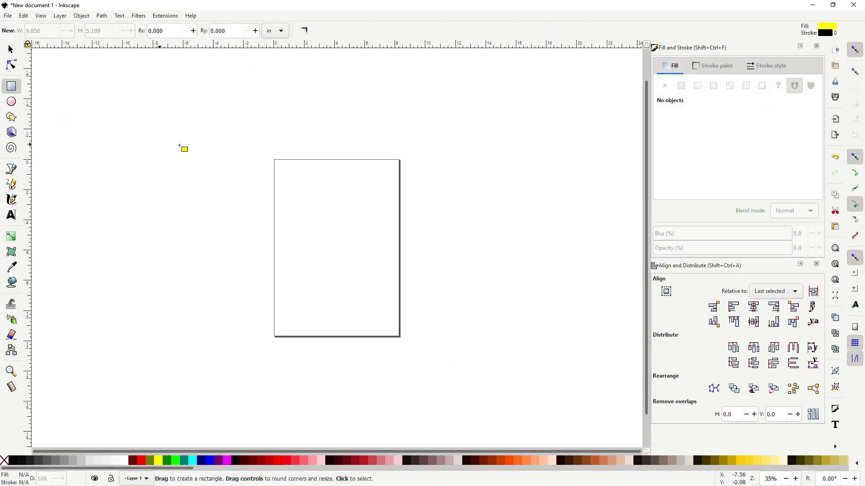
# Draw a rectangle and size it to W 4 in and H 4 in.
pyautogui.moveTo(286, 169); pyautogui.dragTo(333, 220)
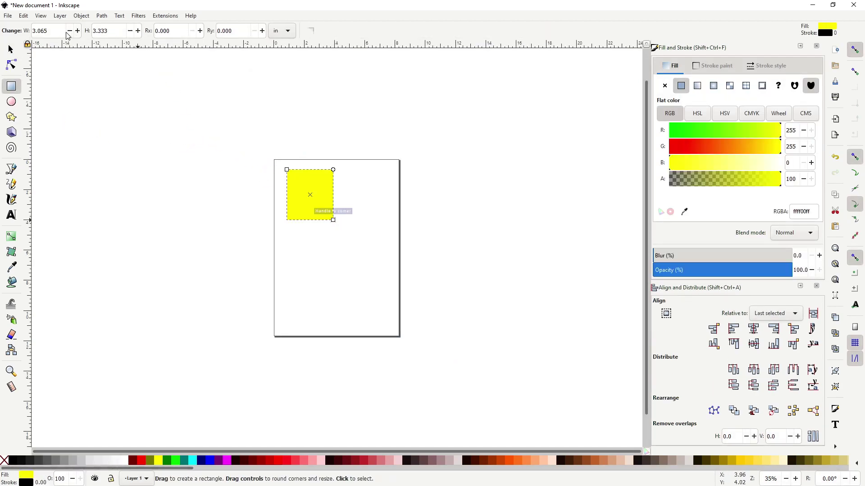
pyautogui.hotkey('ctrl', 'alt', 'x')
pyautogui.write('4')
pyautogui.press('Tab')
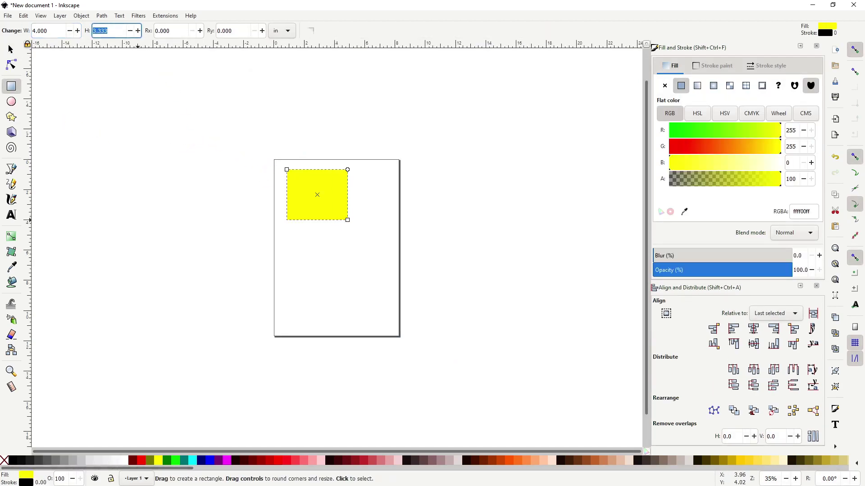
pyautogui.write('4')
pyautogui.press('Tab')
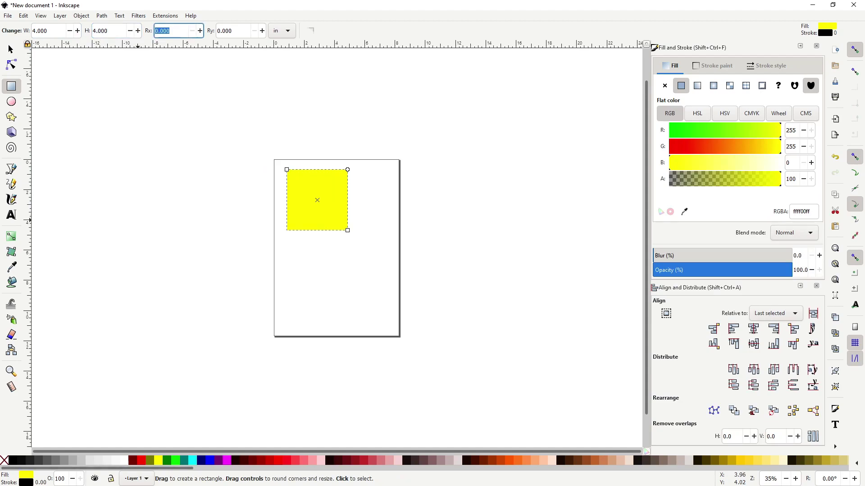
# Position the square at X 0, Y 0 on the page.
pyautogui.click(11, 49)
pyautogui.click(224, 31)
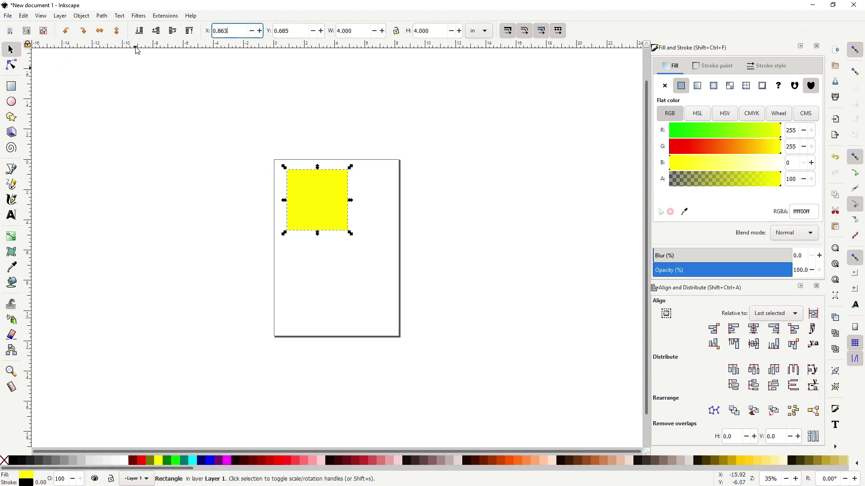
pyautogui.press('BackSpace')
pyautogui.press('BackSpace')
pyautogui.press('Tab')
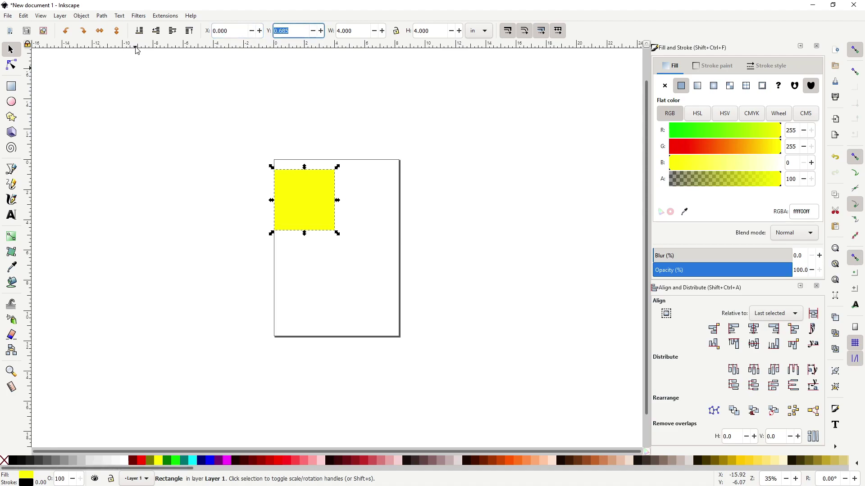
pyautogui.write('0')
pyautogui.press('Return')
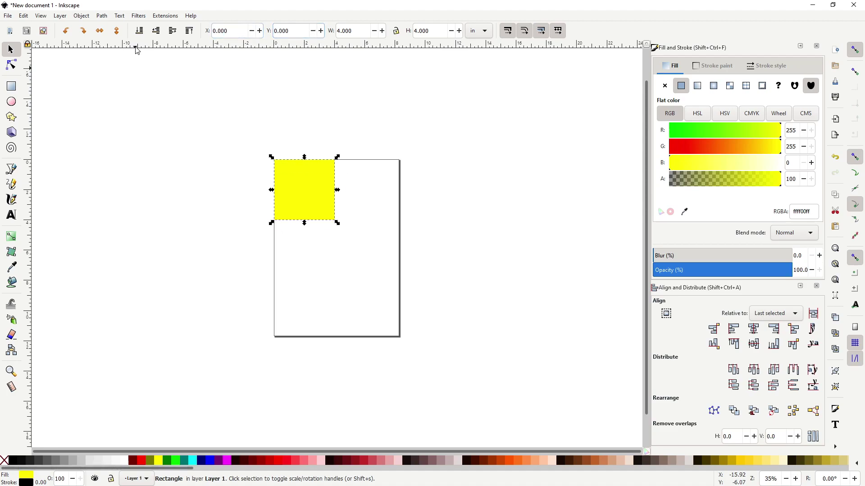
# Add the TEXT inside the yellow square and scale it proportionally to 4 in wide.
pyautogui.click(11, 215)
pyautogui.click(280, 187)
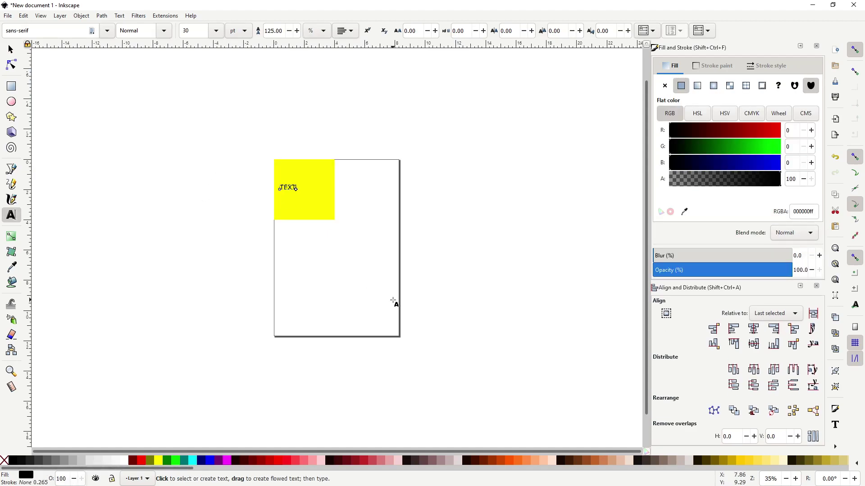
pyautogui.click(11, 49)
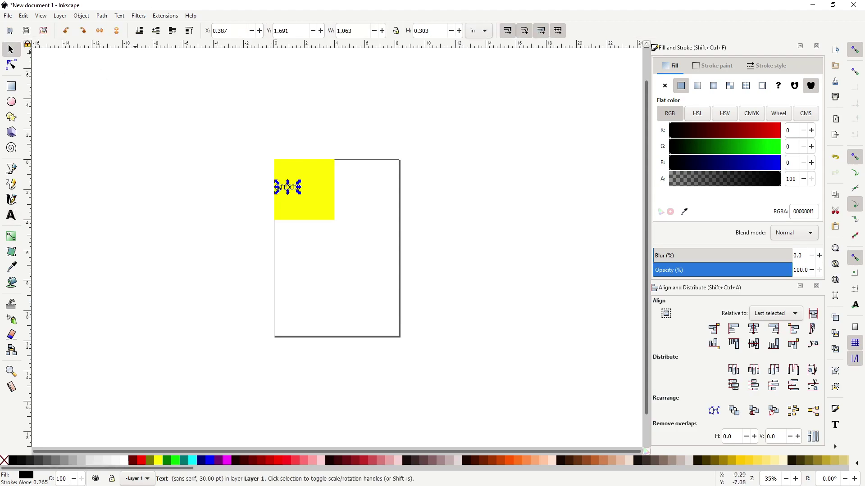
pyautogui.click(396, 31)
pyautogui.tripleClick(356, 31)
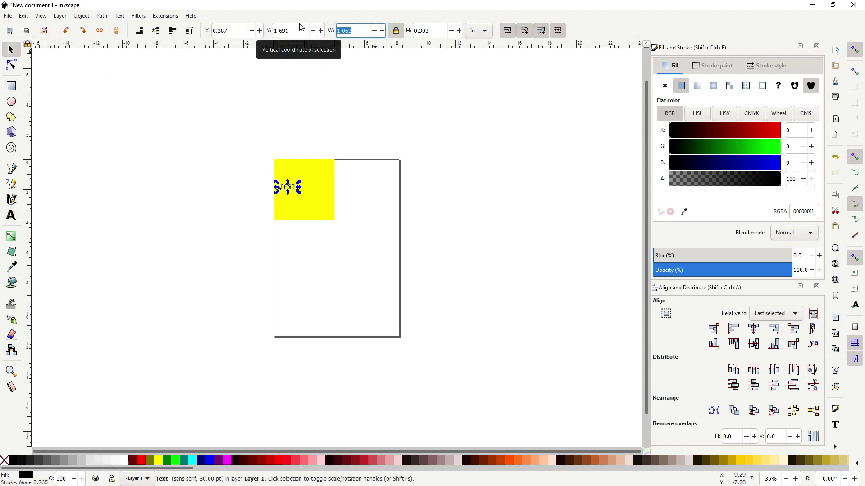
pyautogui.write('4')
pyautogui.press('Tab')
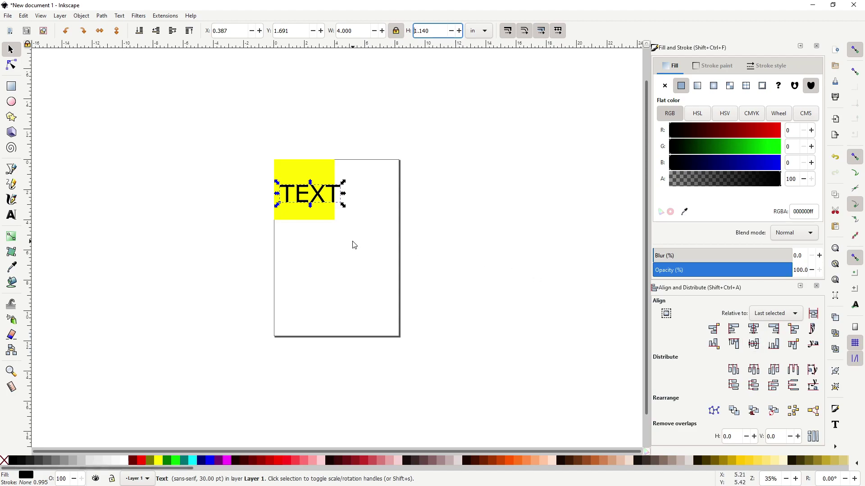
# Centre the TEXT on the yellow square horizontally and vertically.
pyautogui.keyDown('shift'); pyautogui.click(315, 174); pyautogui.keyUp('shift')
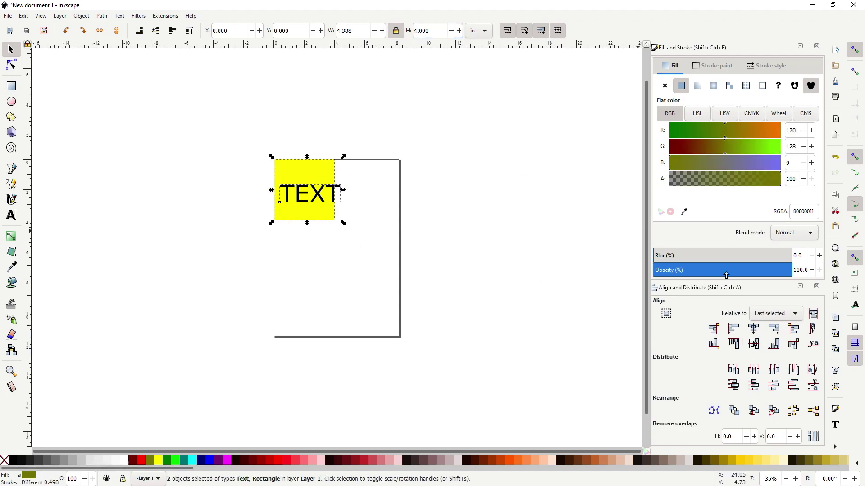
pyautogui.click(753, 330)
pyautogui.click(753, 344)
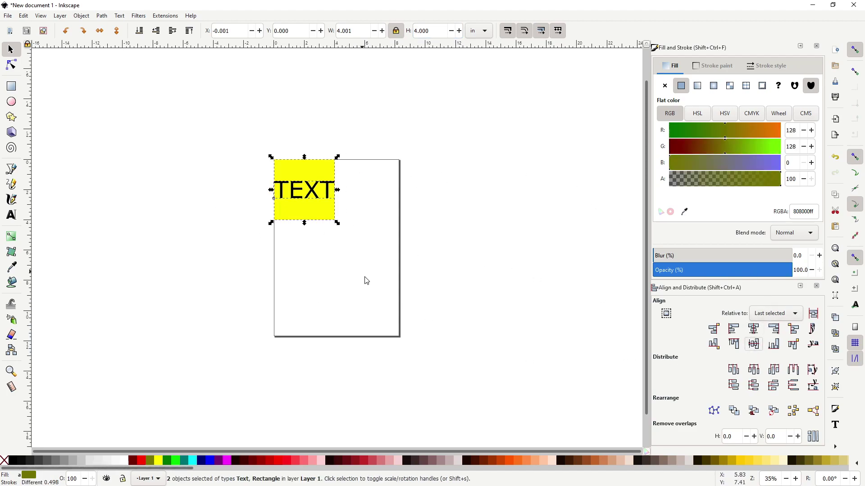
# Convert the TEXT lettering to paths with Object to Path.
pyautogui.click(333, 278)
pyautogui.click(318, 190)
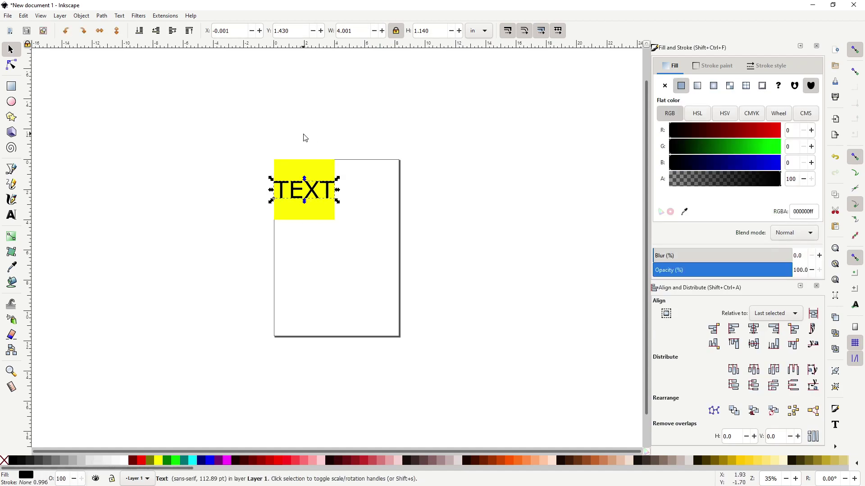
pyautogui.click(102, 15)
pyautogui.click(116, 25)
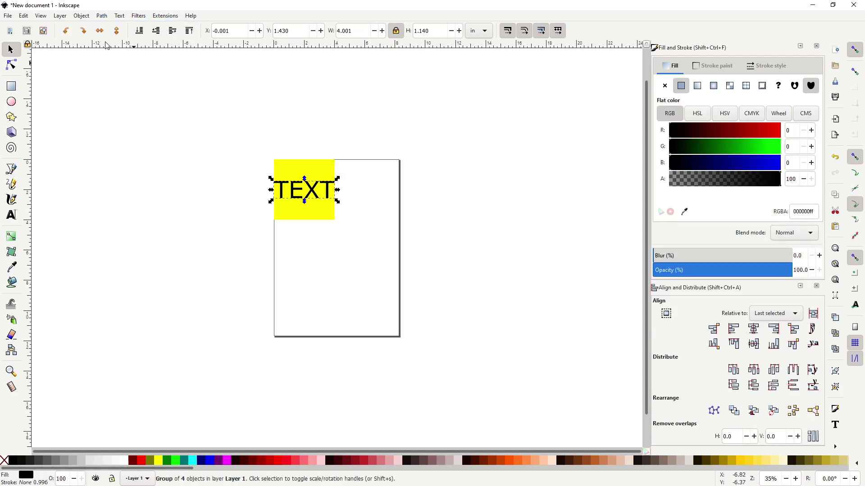
# Save the drawing under the new name square-2.svg as Inkscape SVG.
pyautogui.click(71, 116)
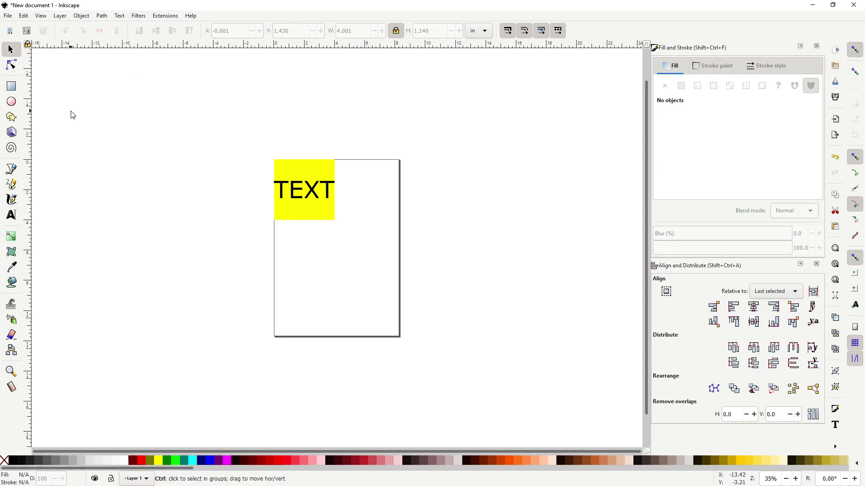
pyautogui.hotkey('ctrl', 's')
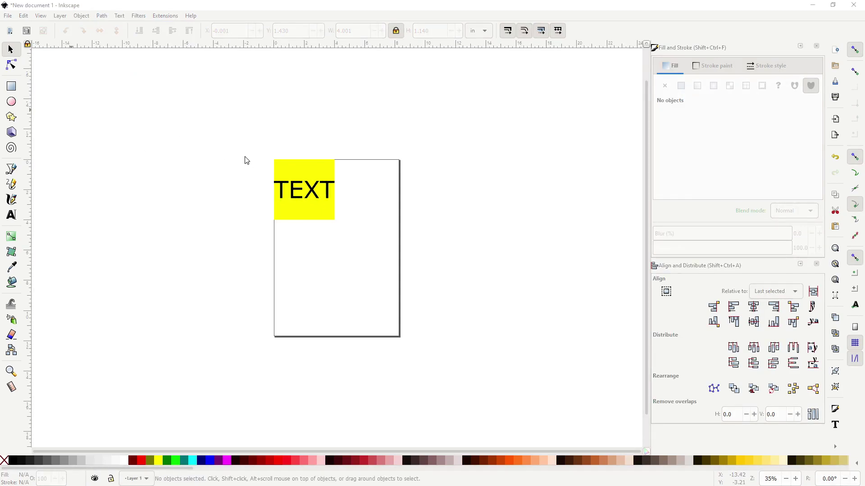
pyautogui.press('End')
pyautogui.press('Left')
pyautogui.press('Left')
pyautogui.press('Left')
pyautogui.press('Left')
pyautogui.hotkey('shift', 'Left')
pyautogui.press('Left')
pyautogui.hotkey('ctrl', 'shift', 'Left')
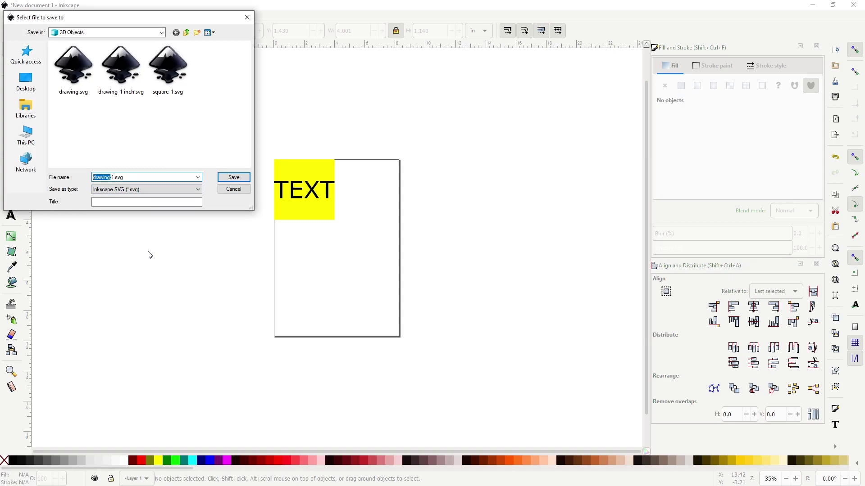
pyautogui.write('square-2')
pyautogui.press('Return')
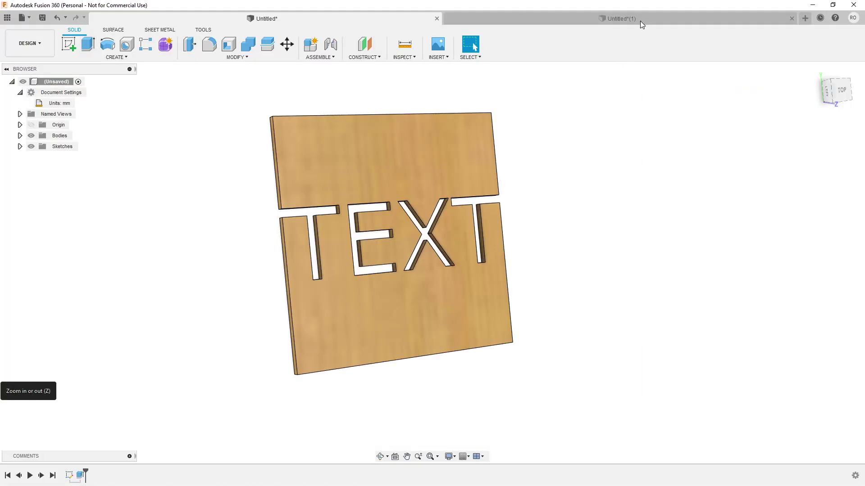
# In the empty inch-unit design, look from TOP and start a sketch on the XY plane.
pyautogui.click(640, 20)
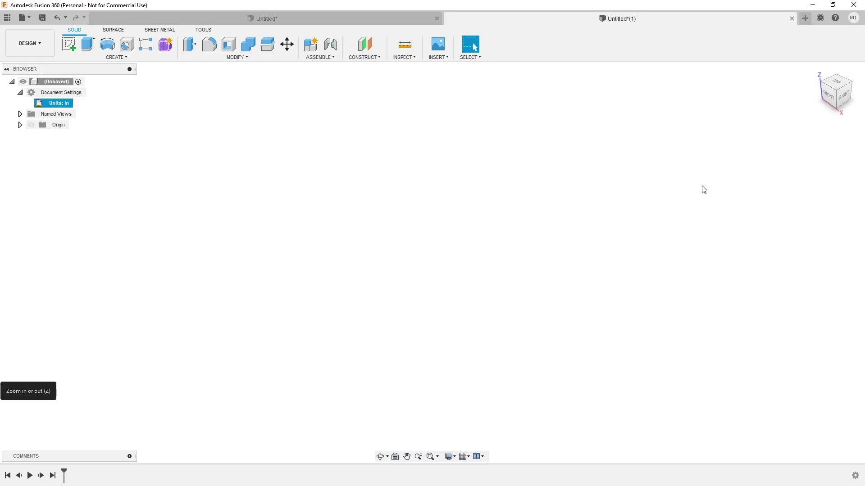
pyautogui.moveTo(68, 107)
pyautogui.click(835, 82)
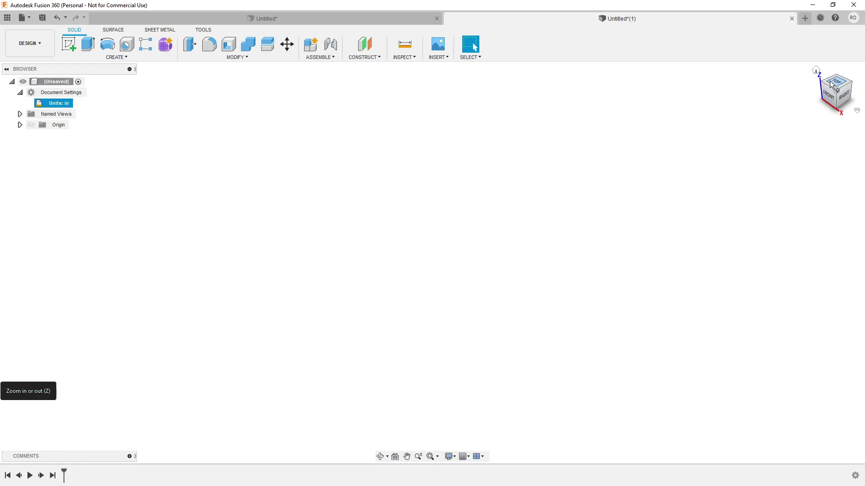
pyautogui.click(70, 45)
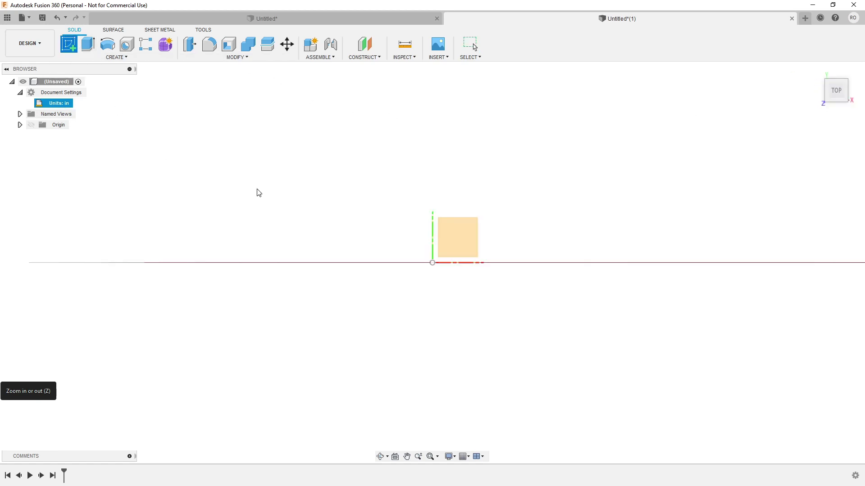
pyautogui.click(440, 245)
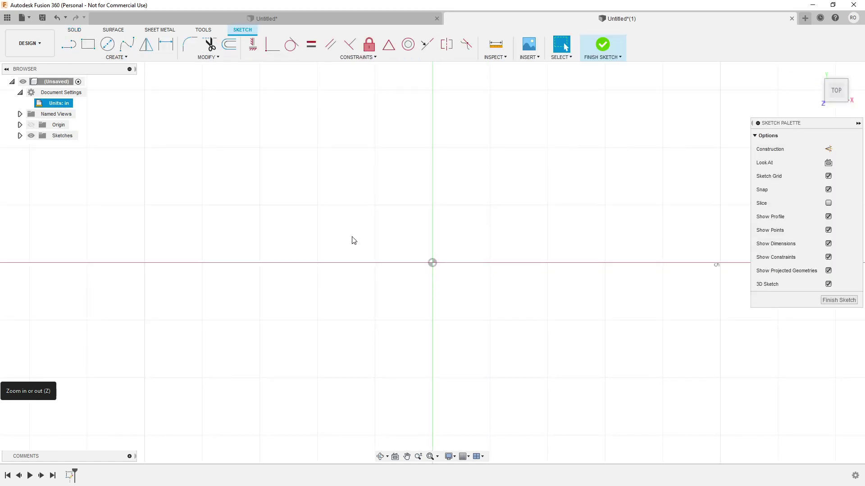
# Draw a 4 × 4 in rectangle from the origin and fit it in view.
pyautogui.click(85, 50)
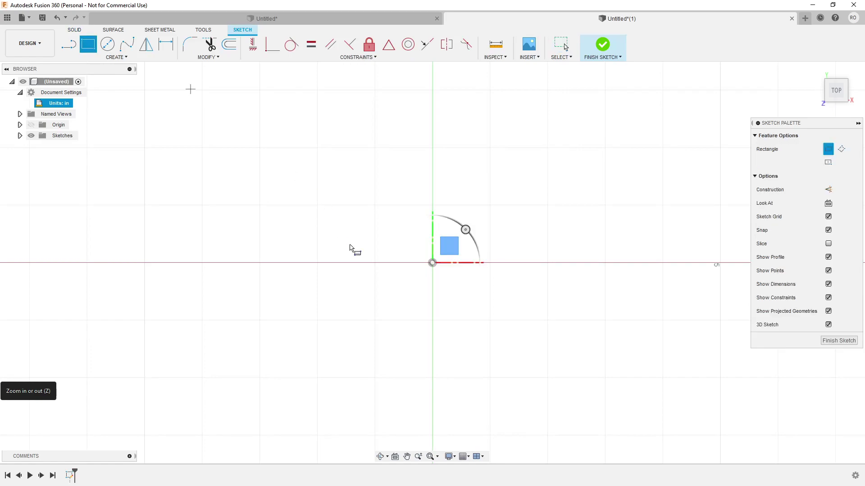
pyautogui.click(433, 264)
pyautogui.write('4')
pyautogui.press('Tab')
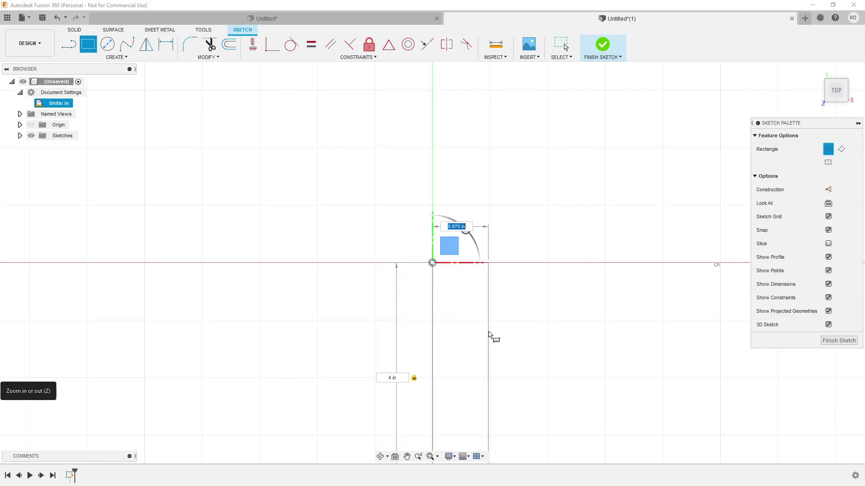
pyautogui.write('4')
pyautogui.press('Tab')
pyautogui.press('Return')
pyautogui.press('Escape')
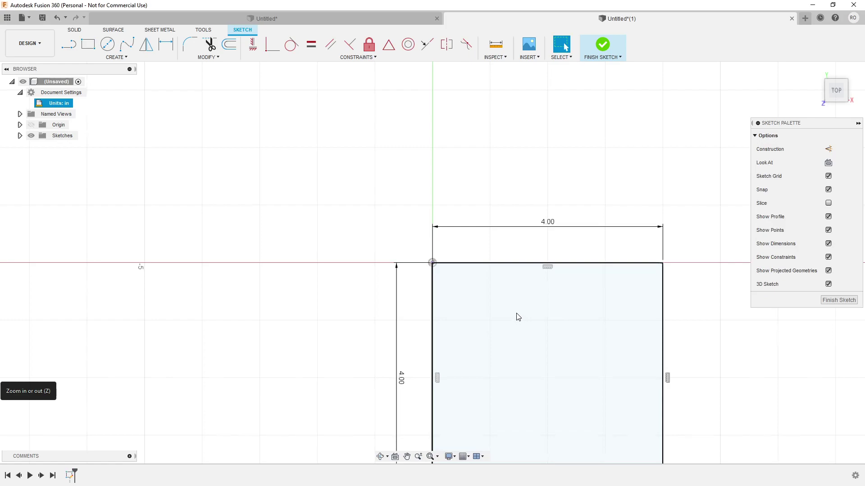
pyautogui.press('F6')
# Import square-2.svg from the computer, accept the TEXT outlines and tilt the view.
pyautogui.click(530, 57)
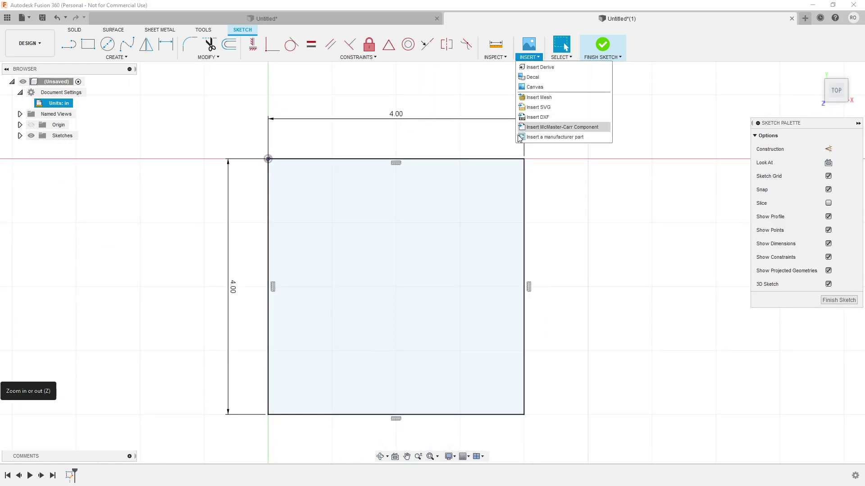
pyautogui.click(531, 108)
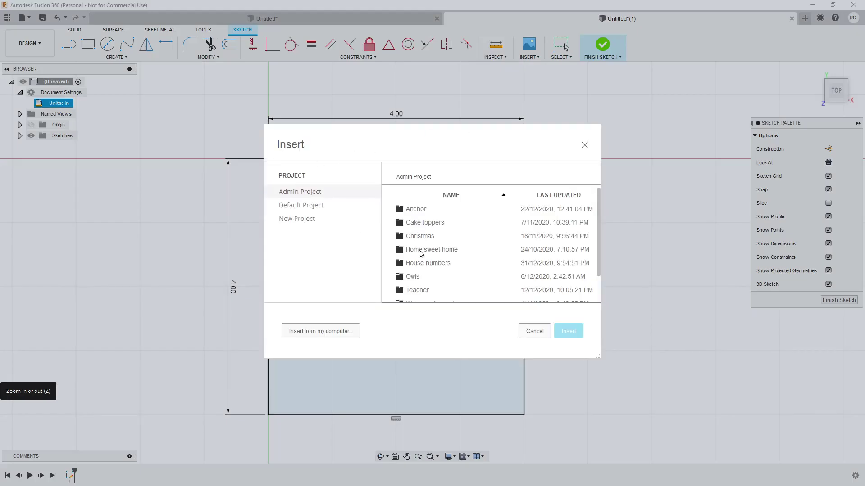
pyautogui.click(333, 331)
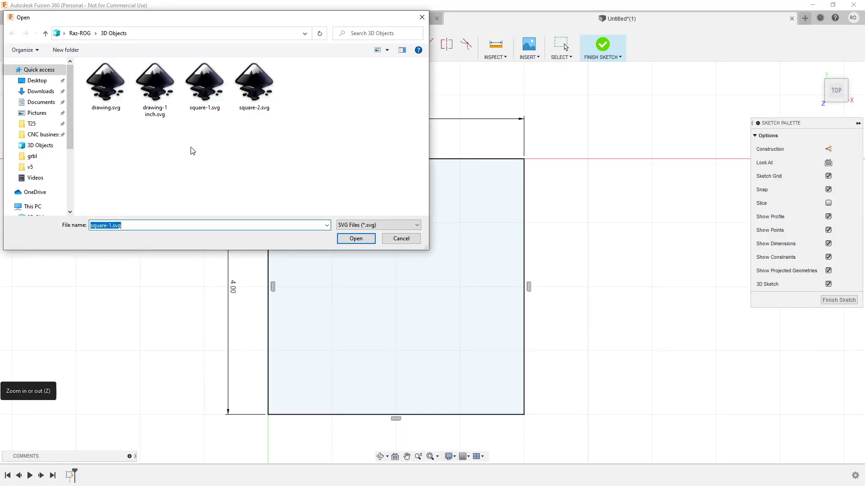
pyautogui.doubleClick(260, 79)
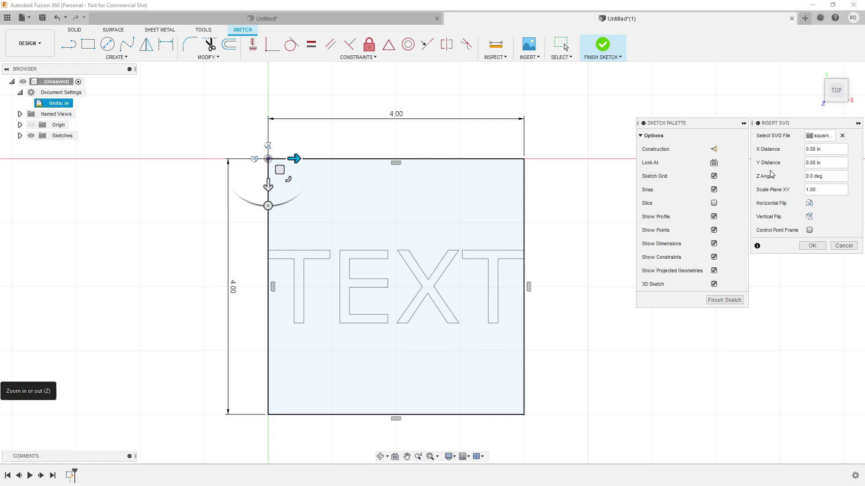
pyautogui.click(738, 299)
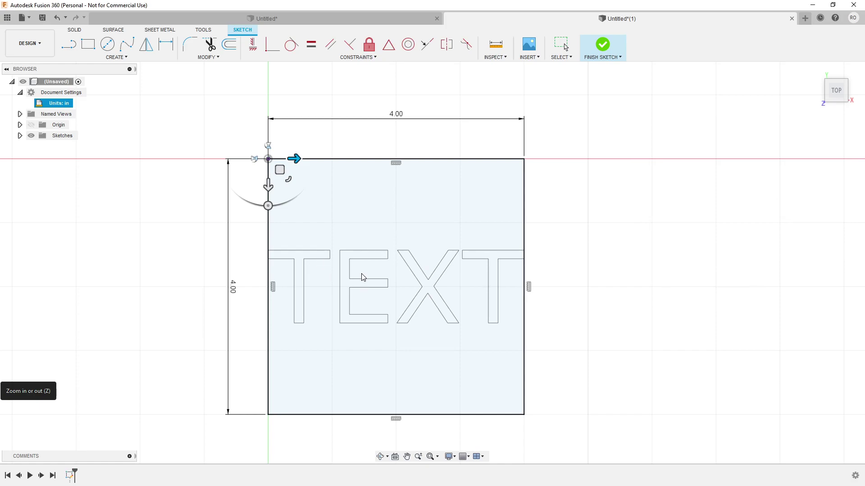
pyautogui.moveTo(378, 254)
pyautogui.keyDown('shift'); pyautogui.mouseDown(button='middle')
pyautogui.moveTo(372, 232)
pyautogui.moveTo(338, 226)
pyautogui.moveTo(405, 239)
pyautogui.mouseUp(button='middle'); pyautogui.keyUp('shift')
# Extrude the square profile -0.15 in around the TEXT, then orbit to inspect the plate.
pyautogui.click(414, 235)
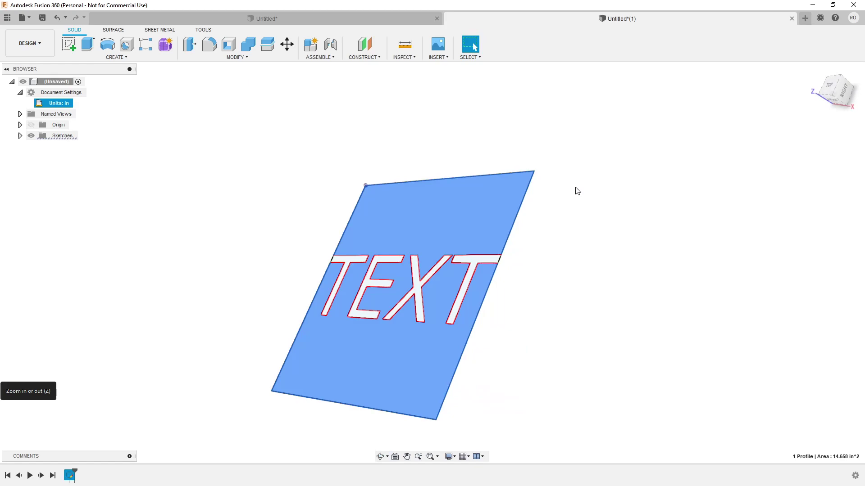
pyautogui.write('e')
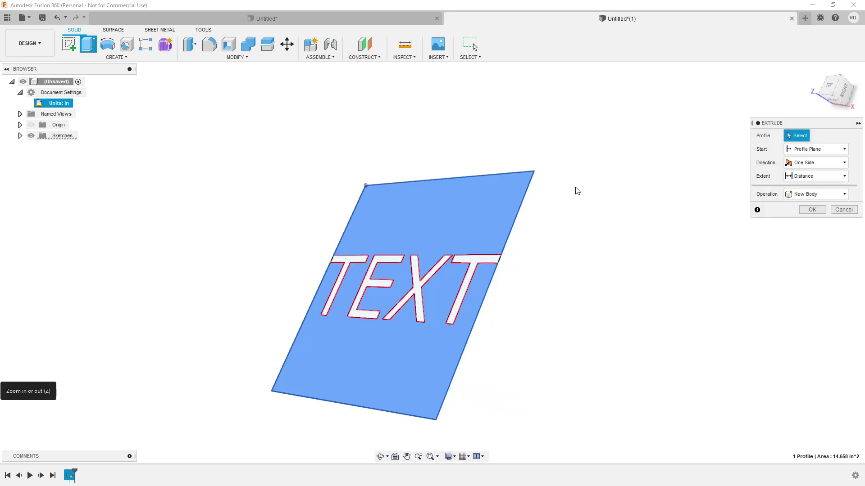
pyautogui.write('-')
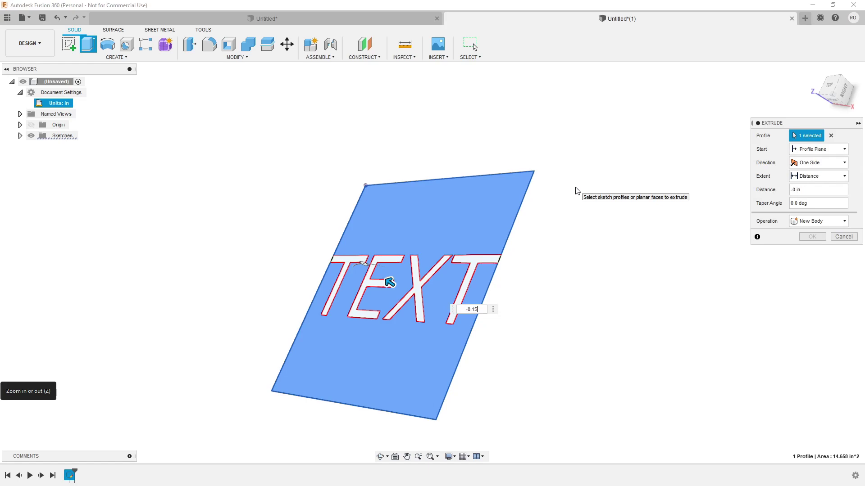
pyautogui.write('0.15')
pyautogui.press('Return')
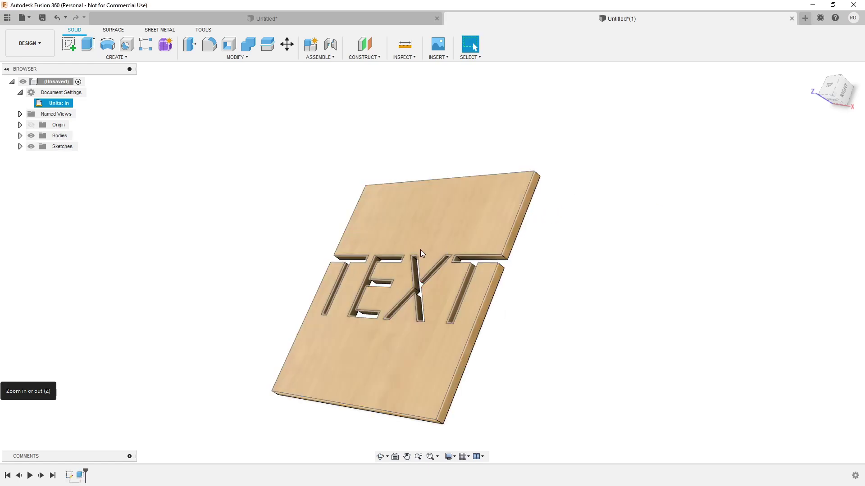
pyautogui.keyDown('shift'); pyautogui.moveTo(420, 253); pyautogui.dragTo(452, 260, button='middle'); pyautogui.keyUp('shift')
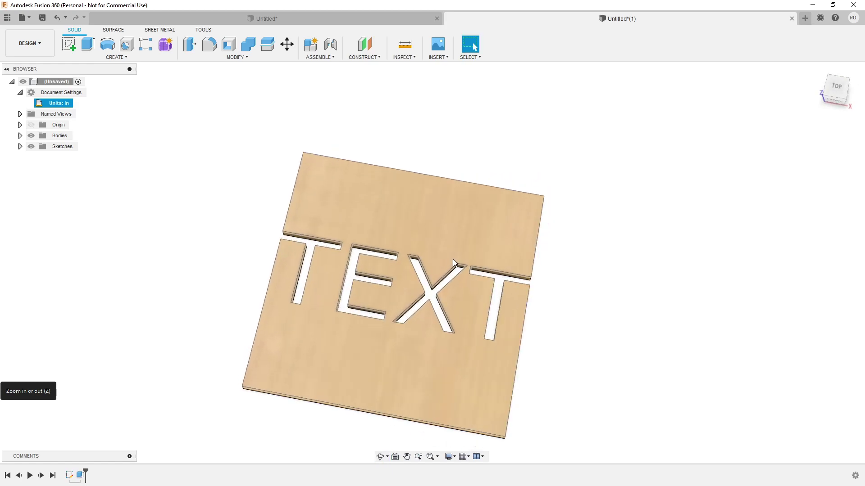